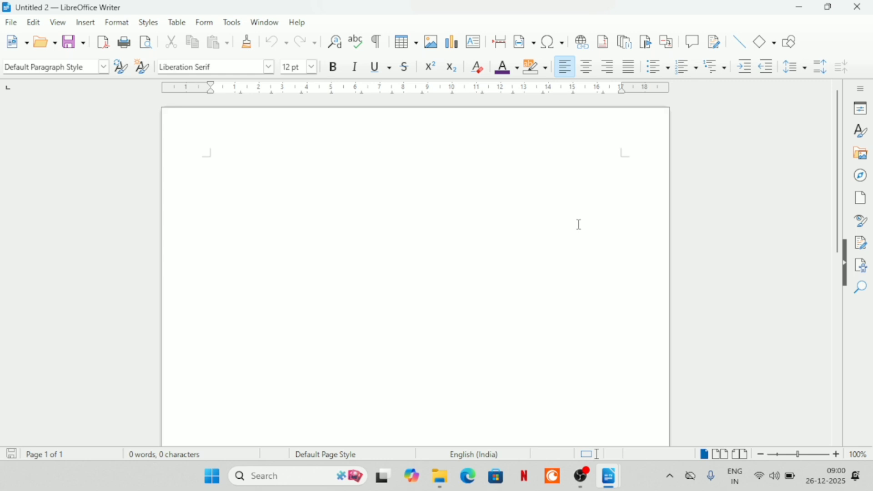
Enter the person's name on the first line and set its font to Algerian
text(kavi pri)
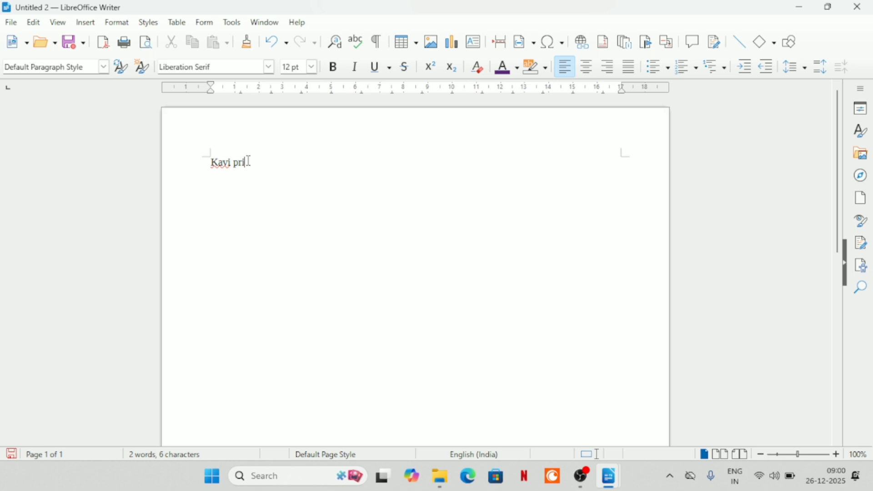
text(ya)
key(ctrl+a)
click(270, 68)
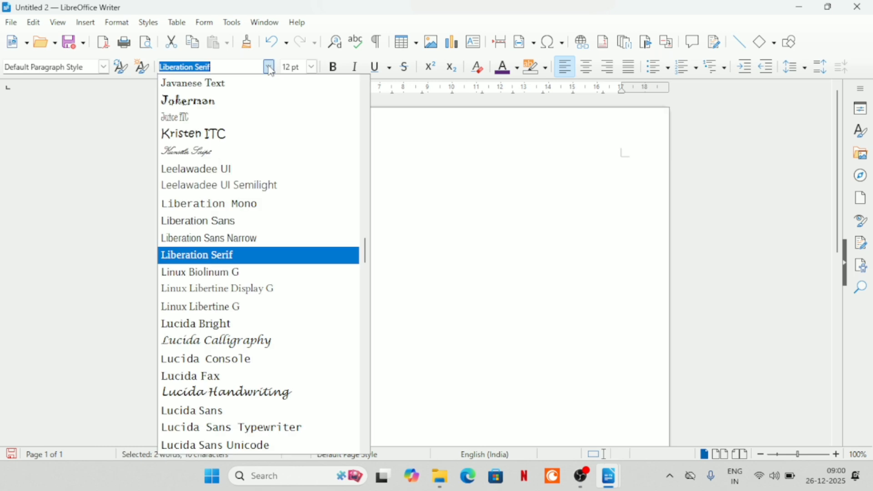
text(Agency FB)
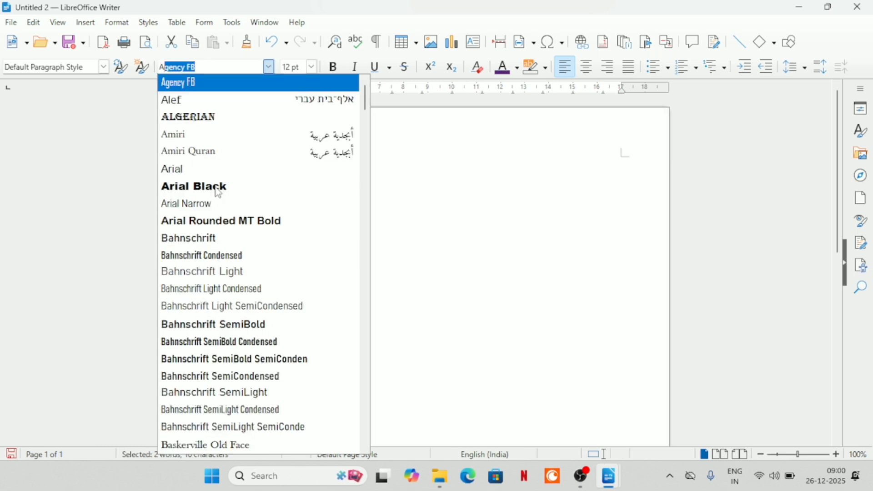
click(208, 118)
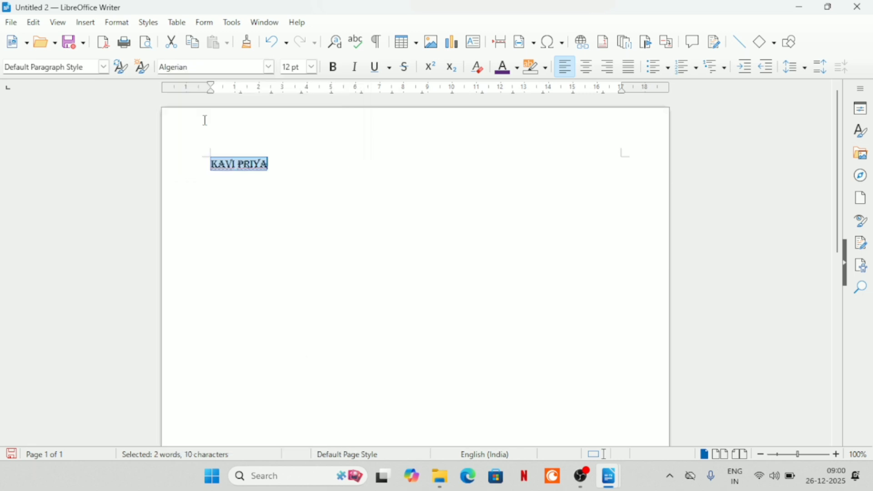
Enlarge the name's font size to 44 pt and further to 72 pt
click(313, 67)
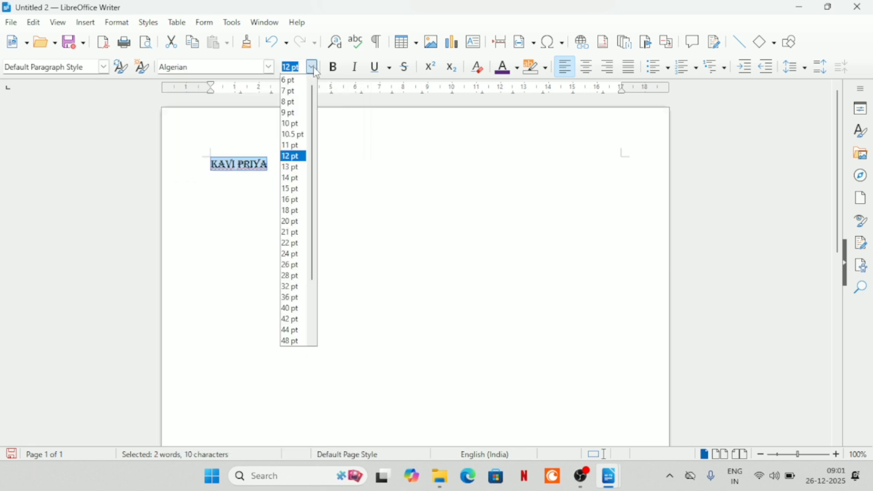
click(299, 332)
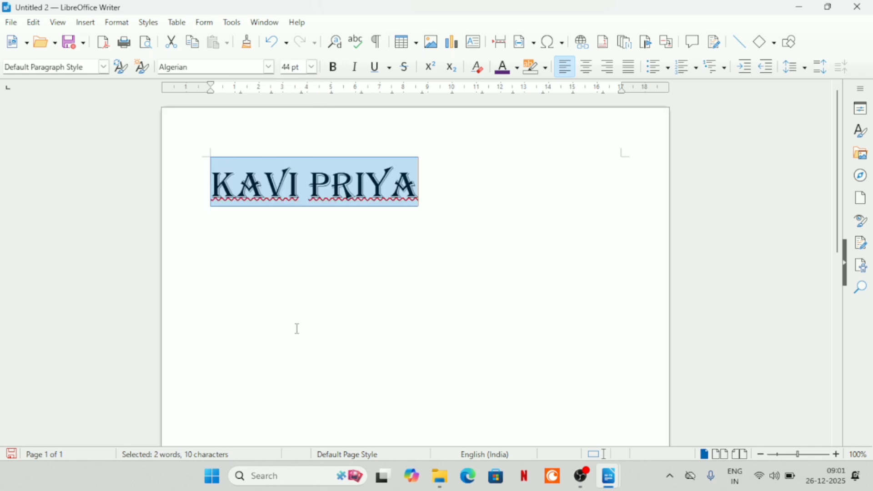
click(312, 67)
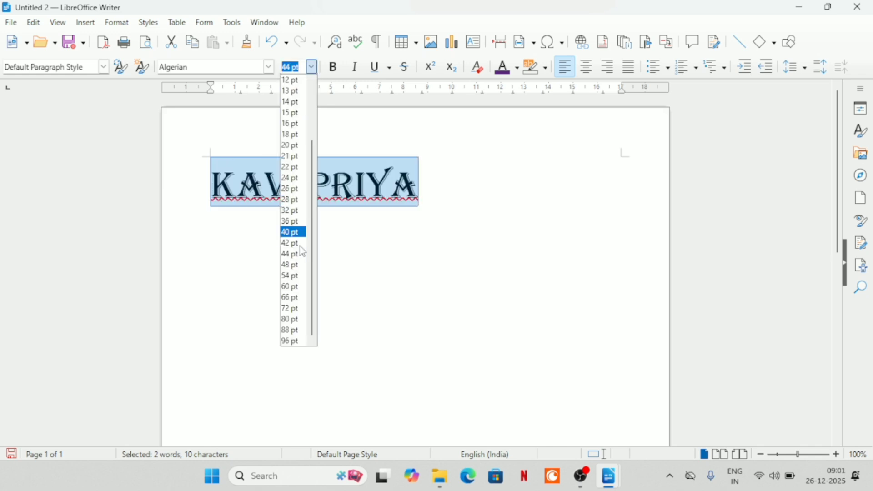
click(297, 310)
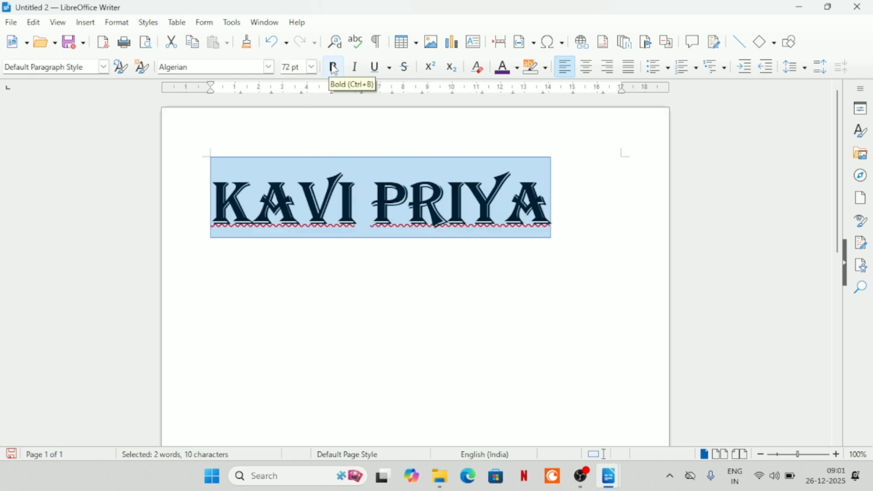
Make the name bold and italic, and turn underlining on and off again
click(357, 69)
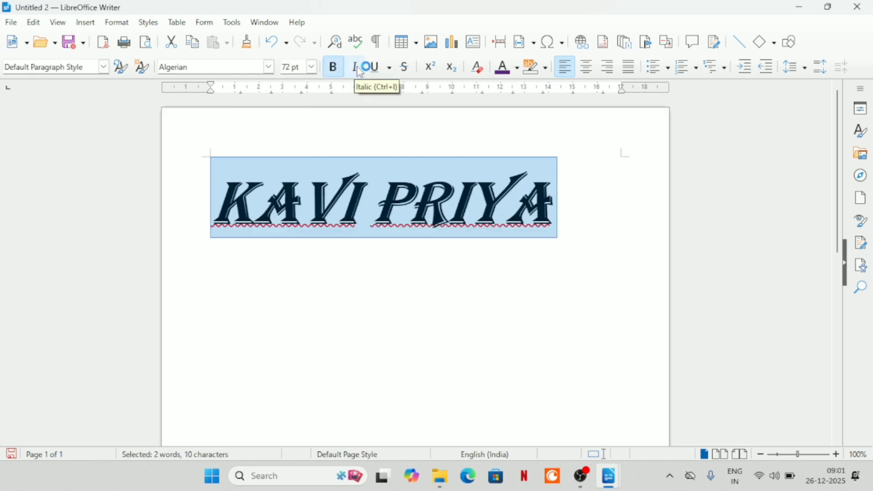
click(374, 72)
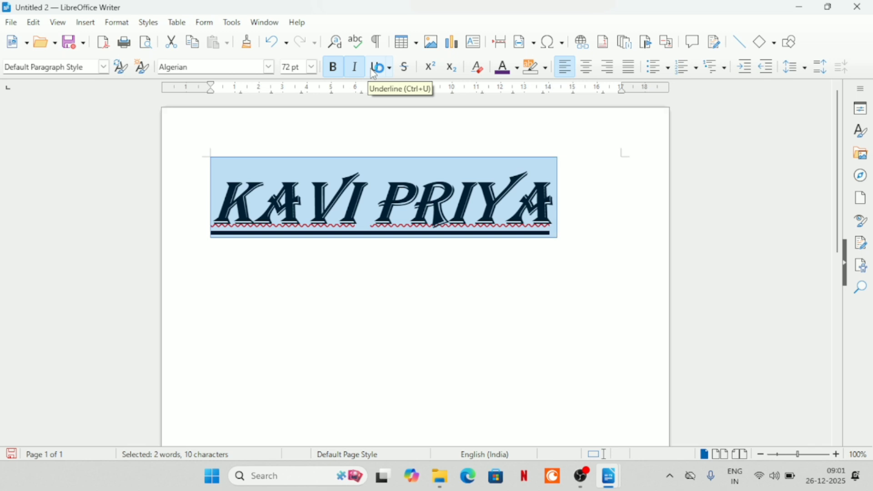
click(374, 72)
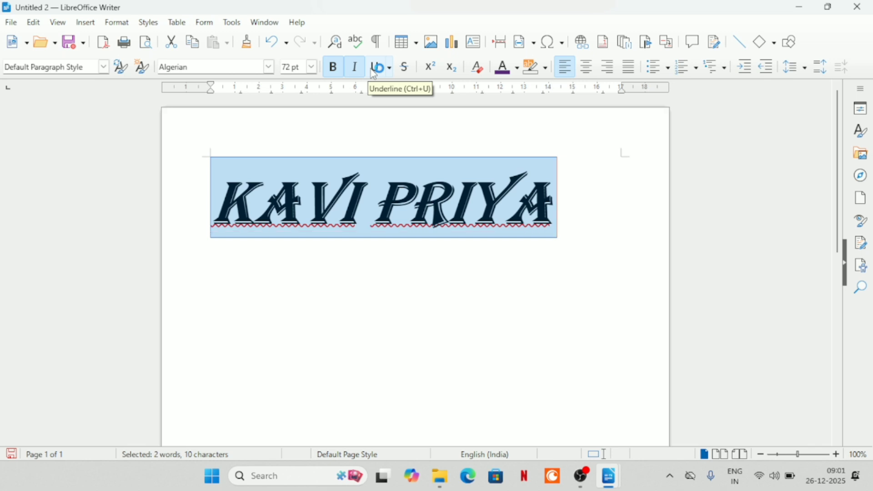
drag(211, 207, 295, 208)
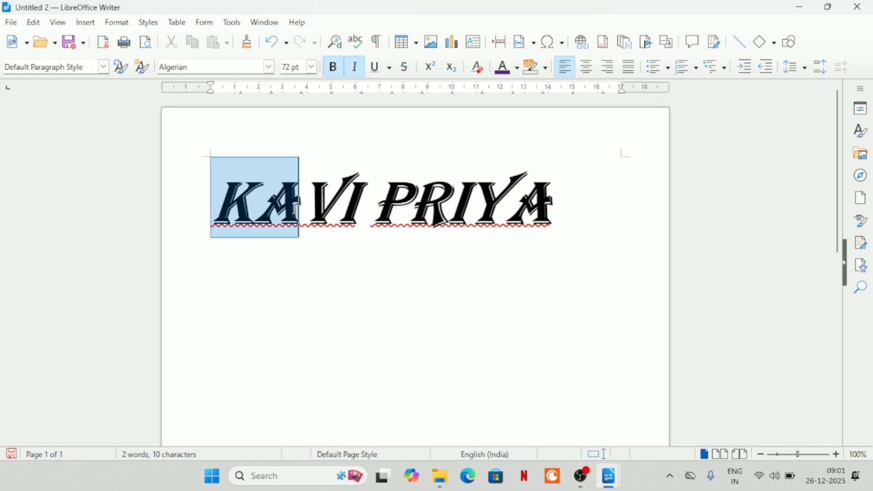
click(328, 254)
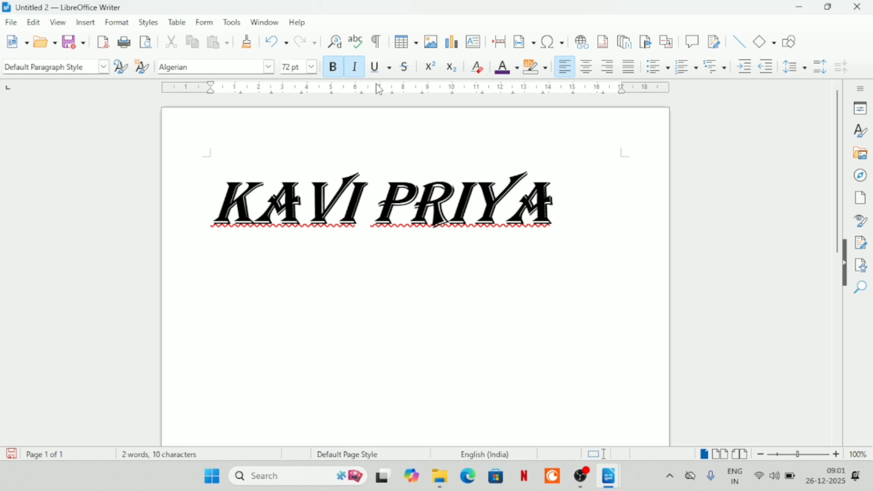
Run the spelling check, ignoring all occurrences of both flagged words in the name, and finish the check
click(359, 42)
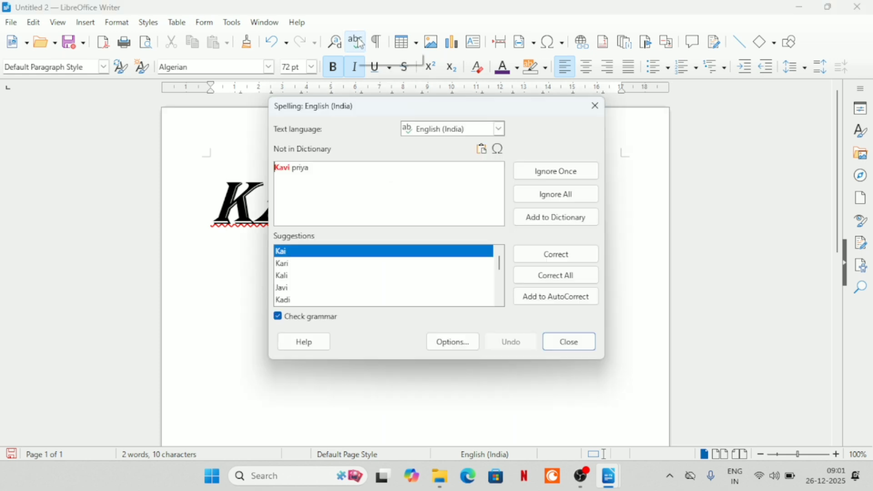
click(564, 196)
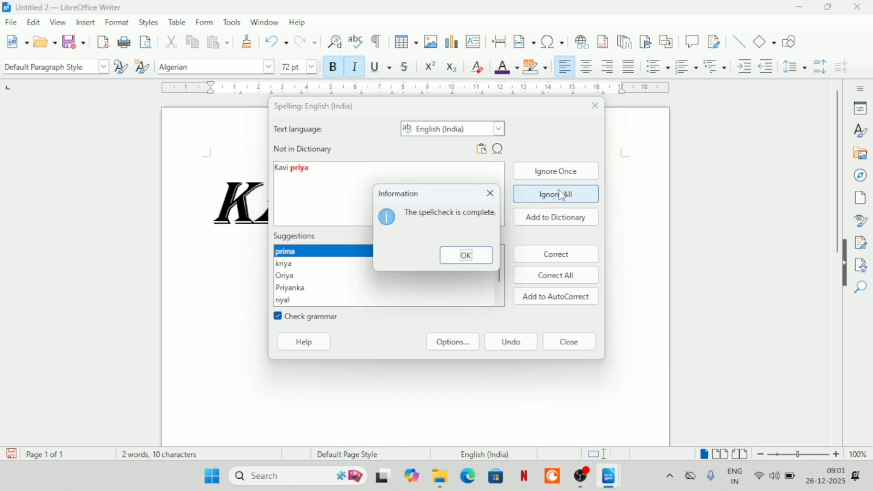
click(465, 259)
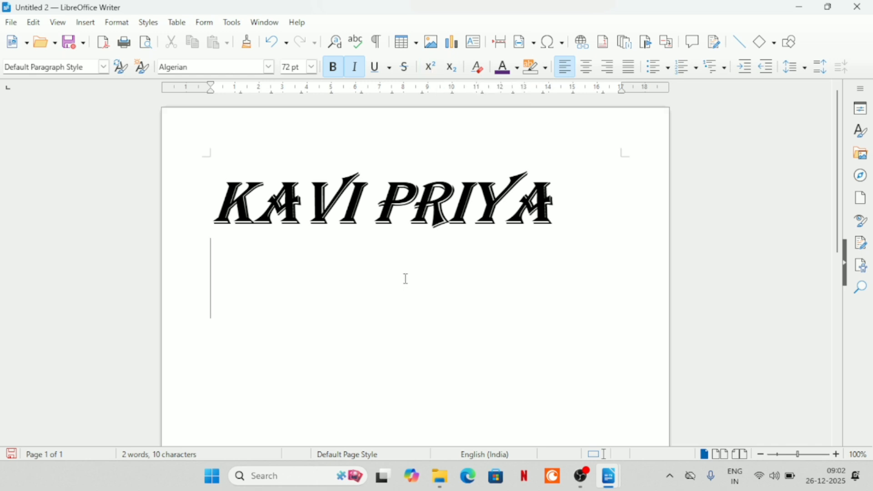
Write A²+B² on the line below the name, with both 2s in superscript
text(A)
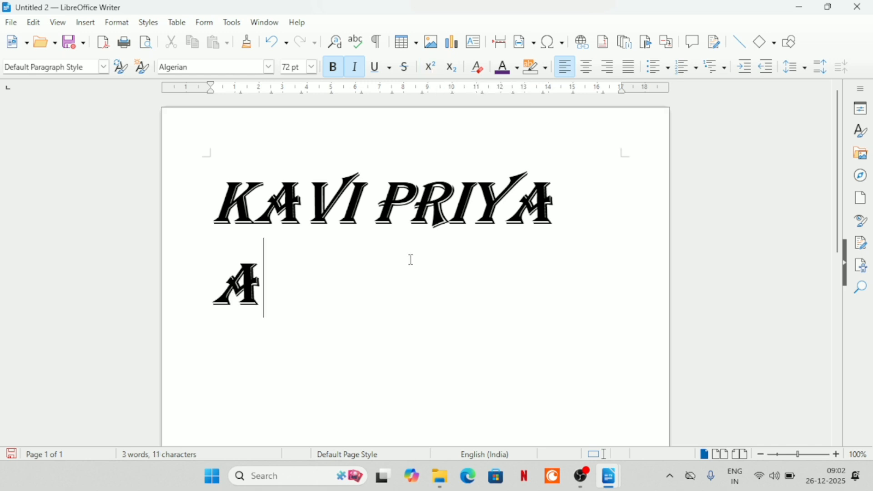
click(434, 69)
text(2)
click(435, 73)
text(+)
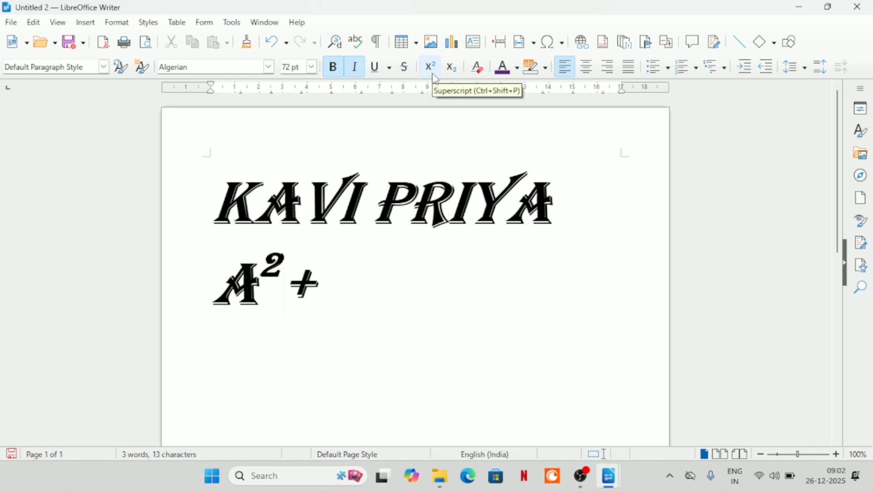
text(B)
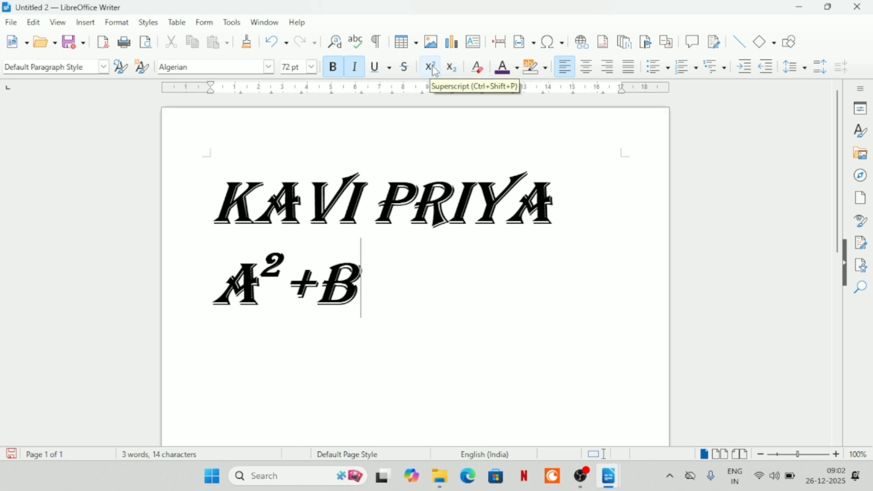
click(435, 72)
text(2)
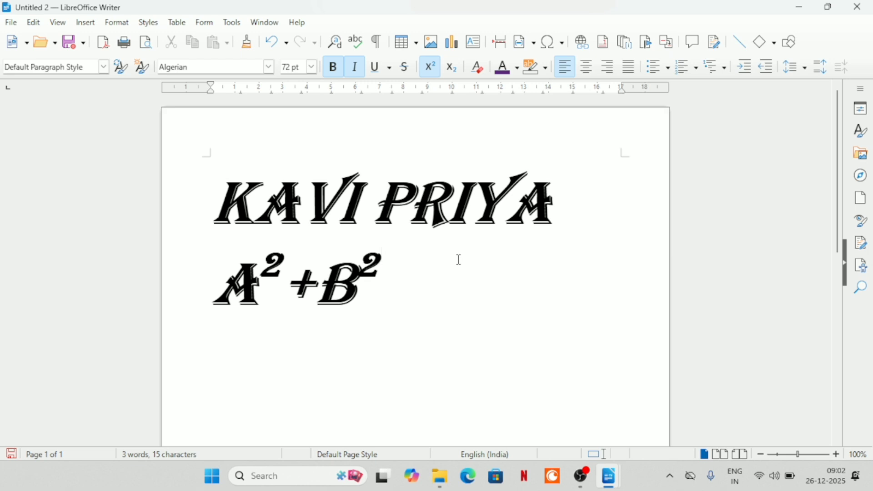
Write H₂->O₂ on a new line below the A²+B² expression, with both 2s in subscript
key(Return)
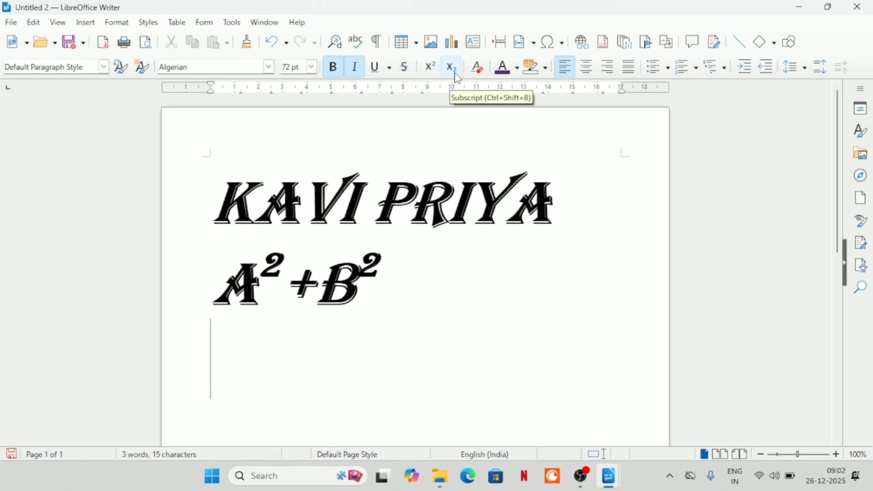
text(H)
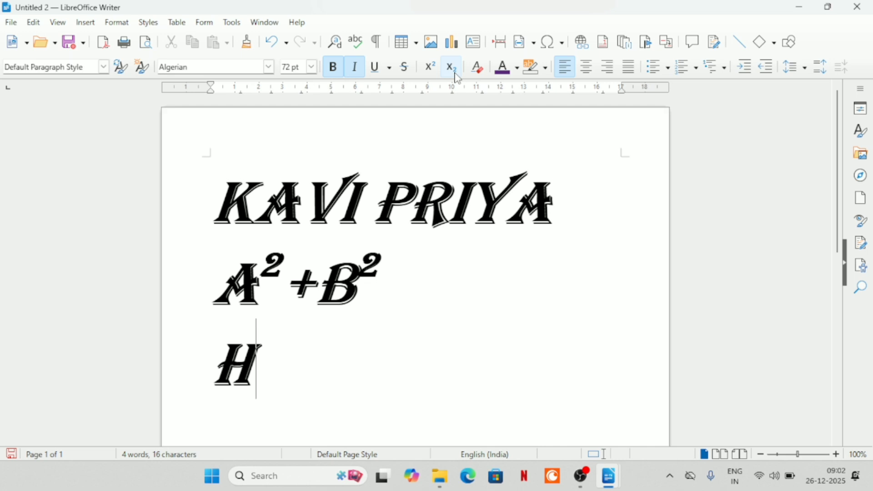
click(478, 68)
key(ctrl+z)
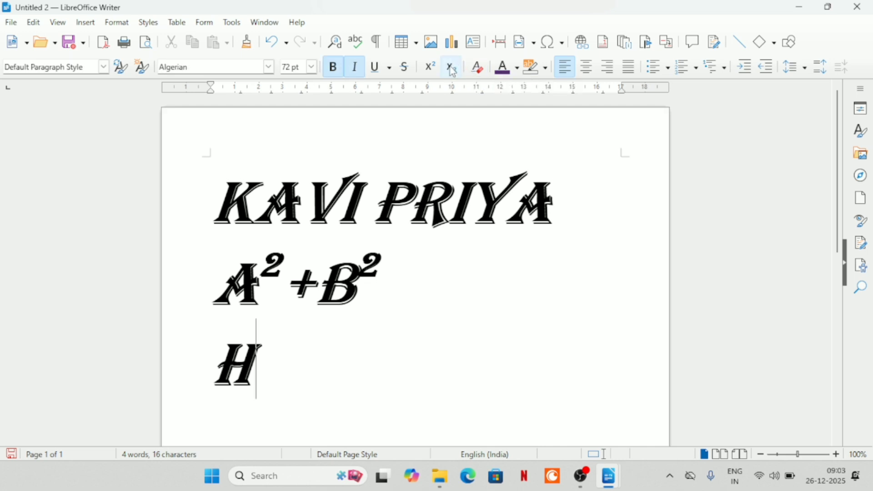
click(452, 68)
text(2)
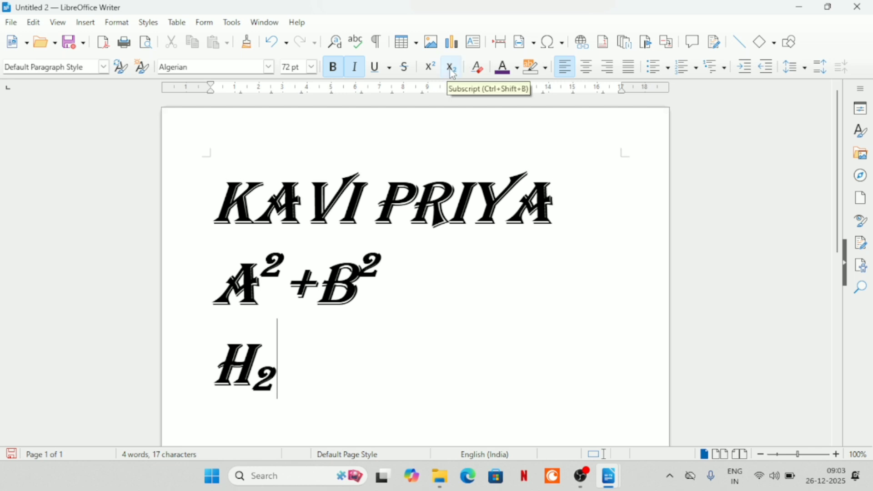
click(452, 69)
text(->)
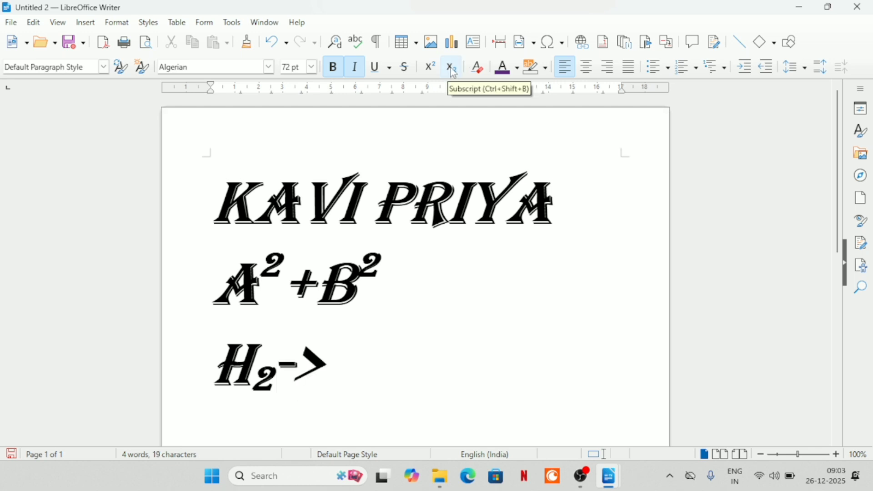
text(O)
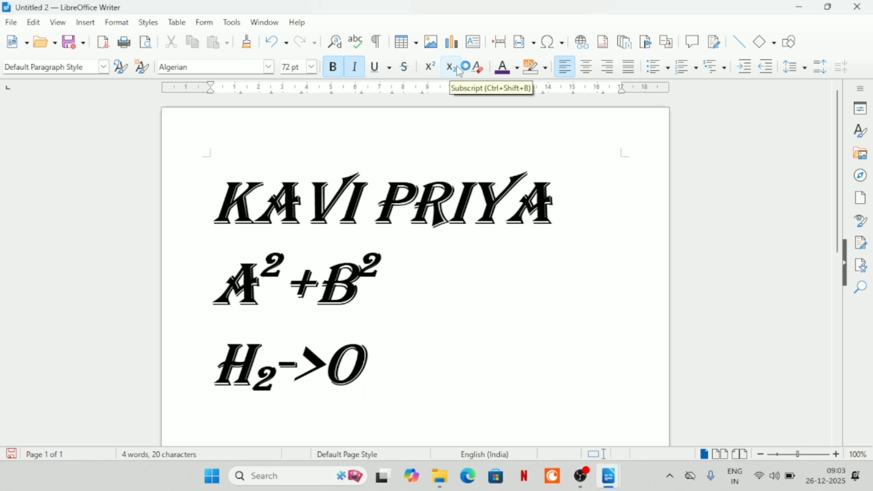
click(460, 72)
text(2)
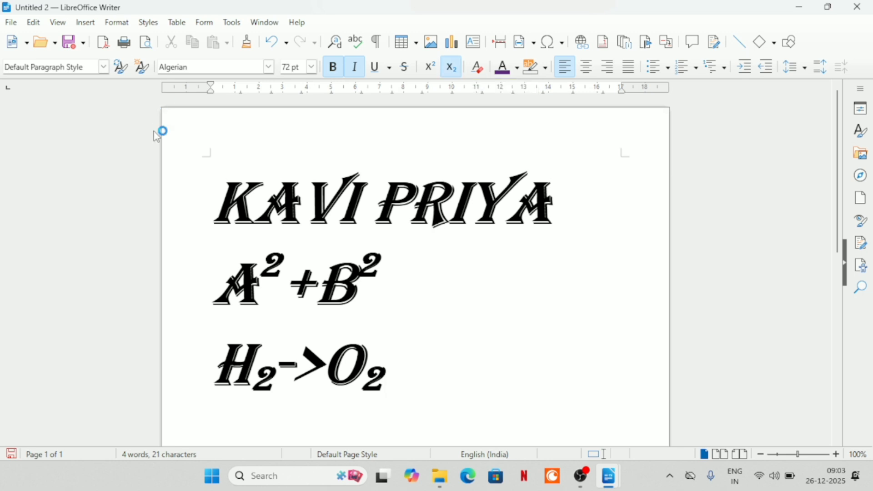
Color the name on the first line green and give it a dark blue character highlight
drag(212, 200, 573, 193)
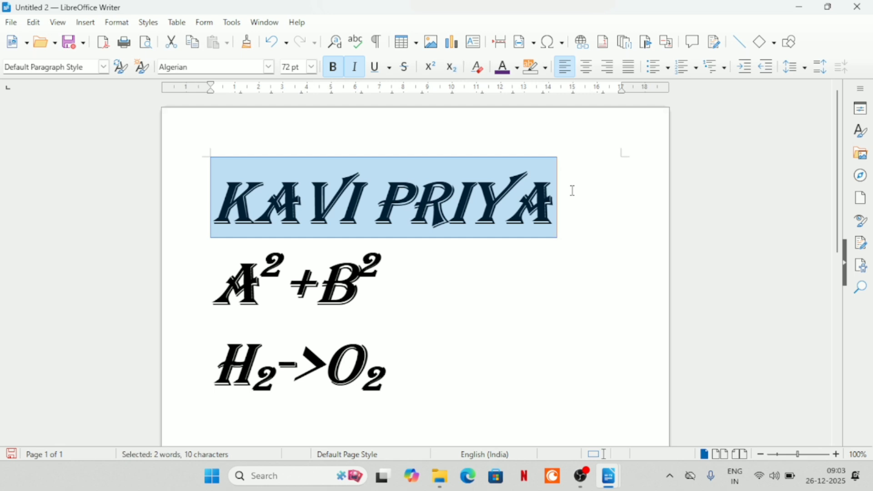
click(517, 69)
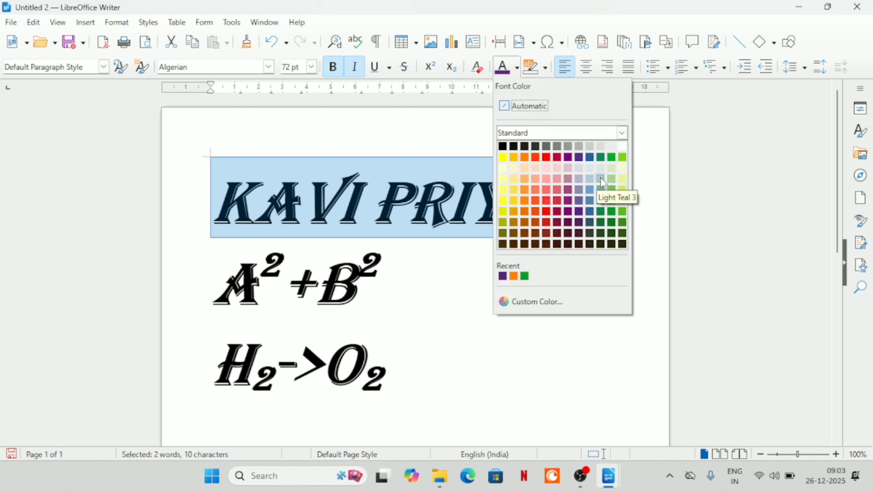
click(615, 213)
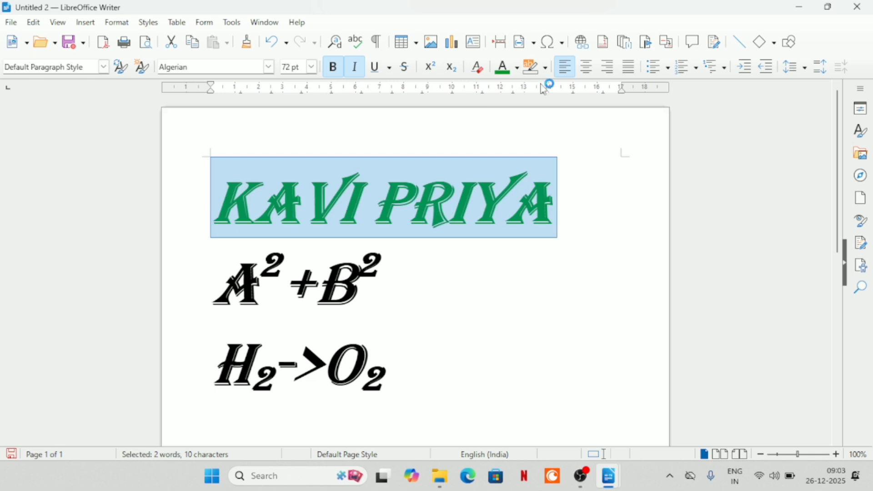
click(547, 68)
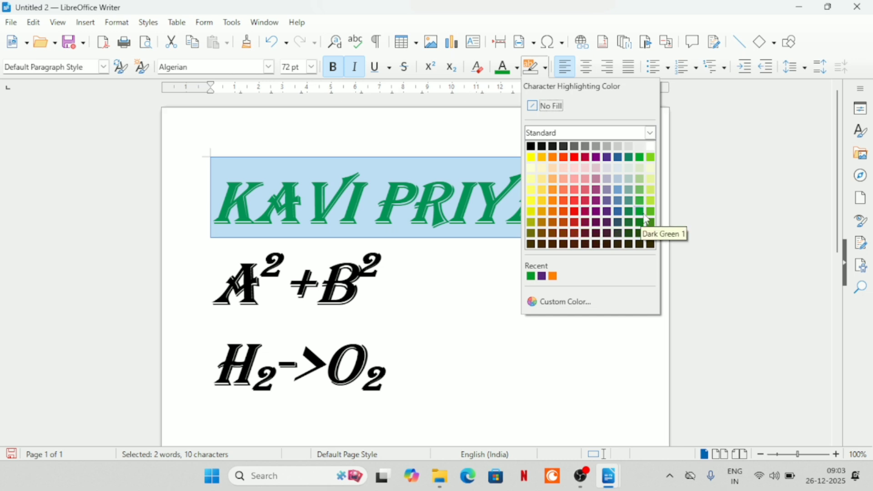
click(618, 223)
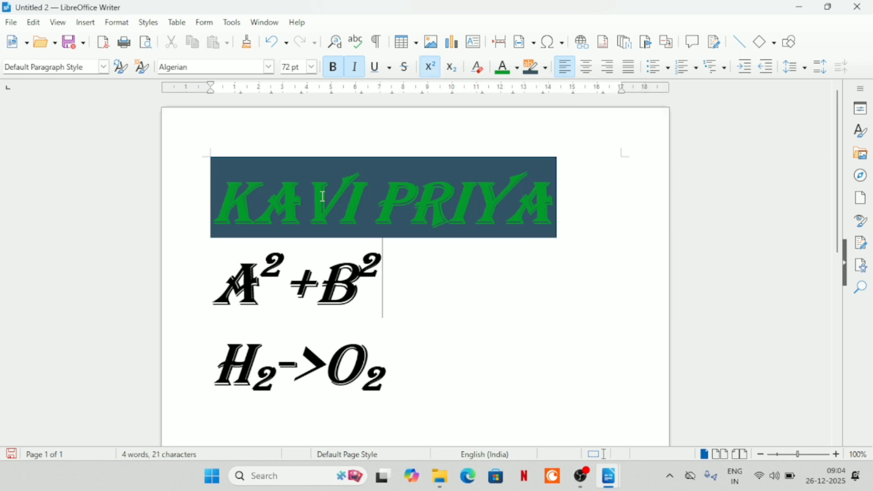
Recolor the name on the first line yellow
scroll(323, 197, up, 4)
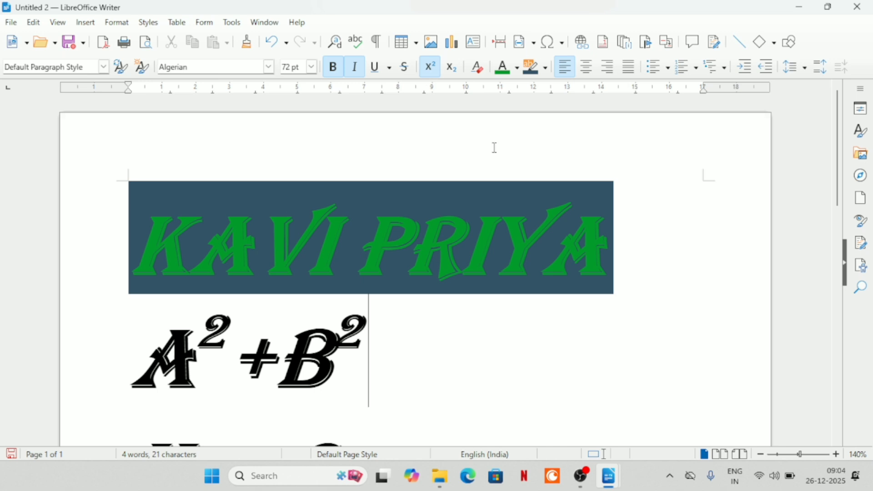
click(519, 68)
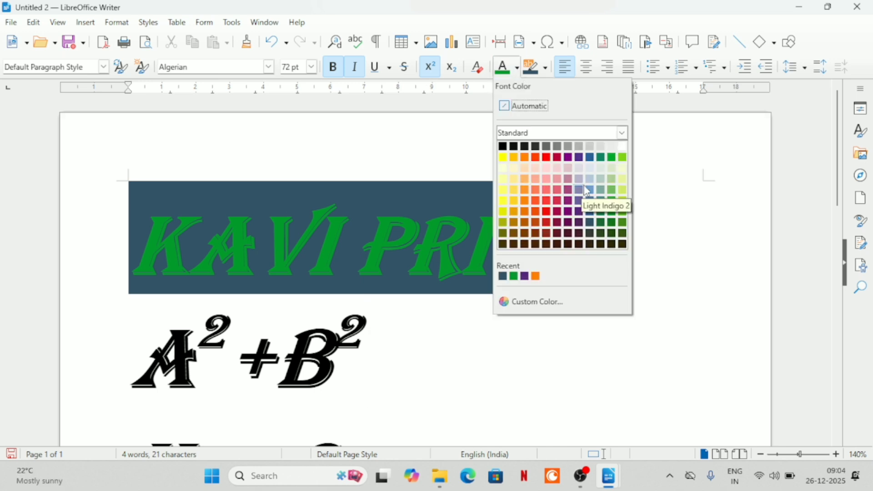
click(505, 158)
drag(133, 230, 612, 268)
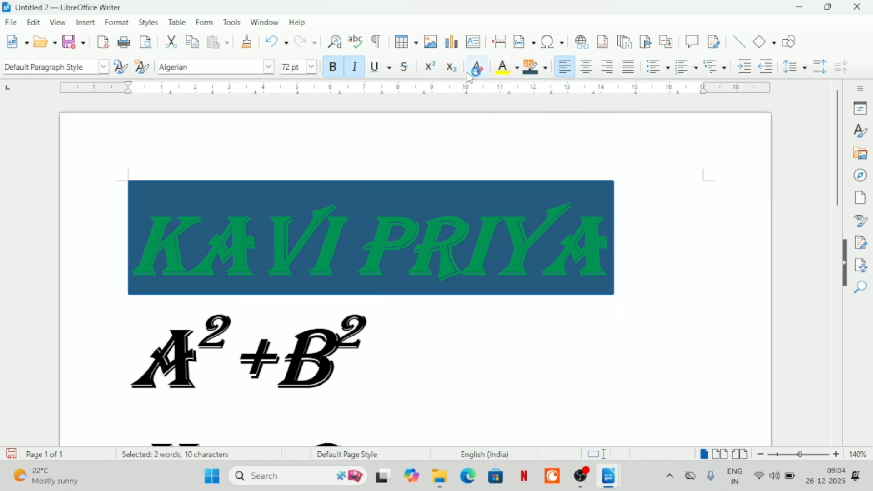
click(510, 75)
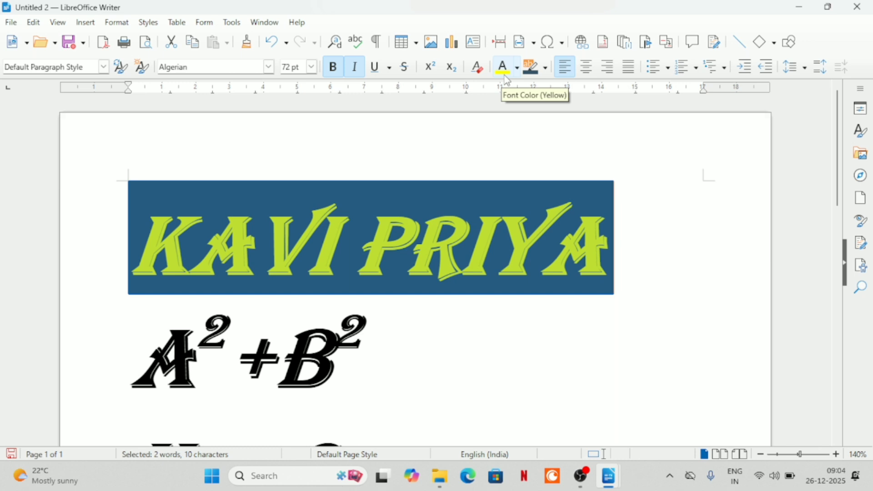
Remove the character highlight from the name on the first line and set its font color to green
click(545, 68)
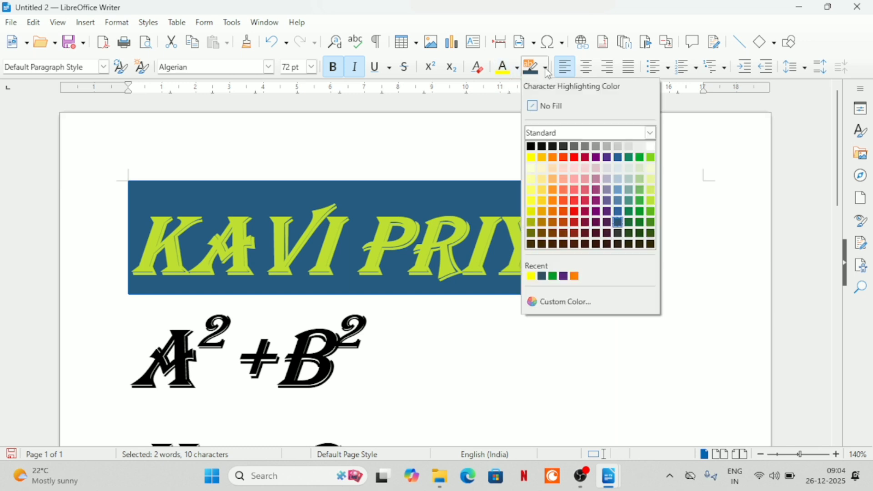
click(543, 110)
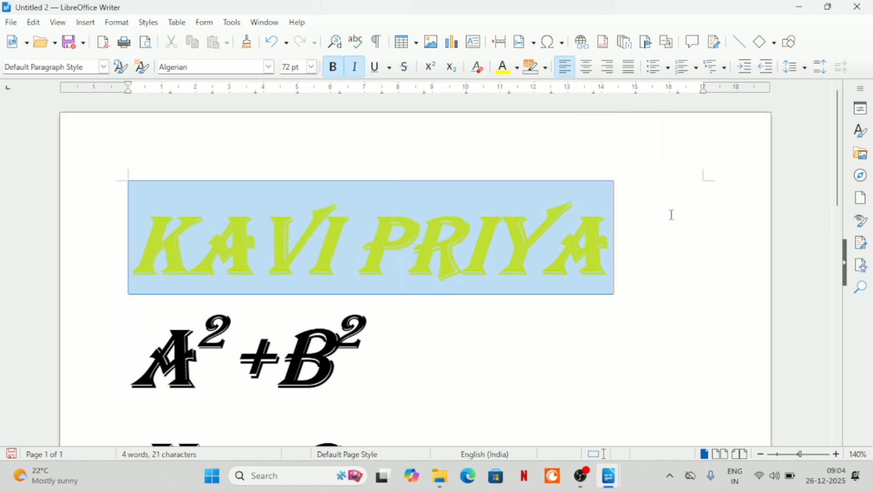
click(617, 213)
Insert a table with three columns and two rows directly below the name
drag(838, 173, 848, 294)
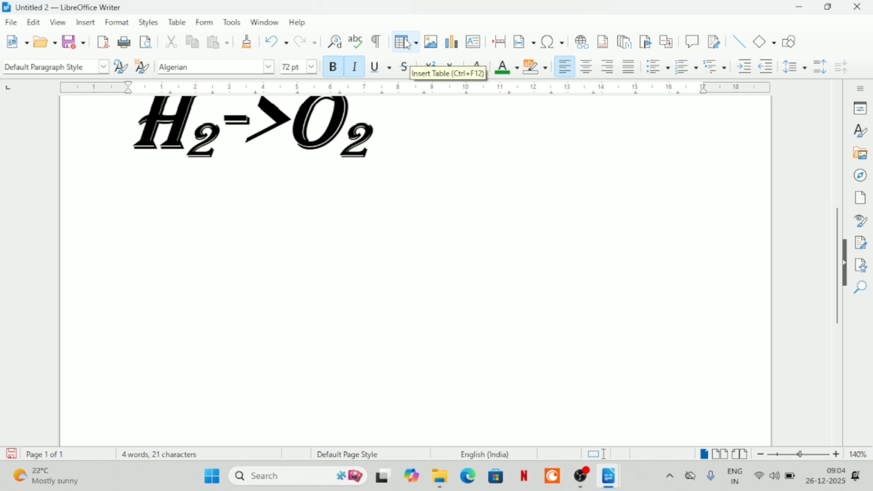
click(408, 43)
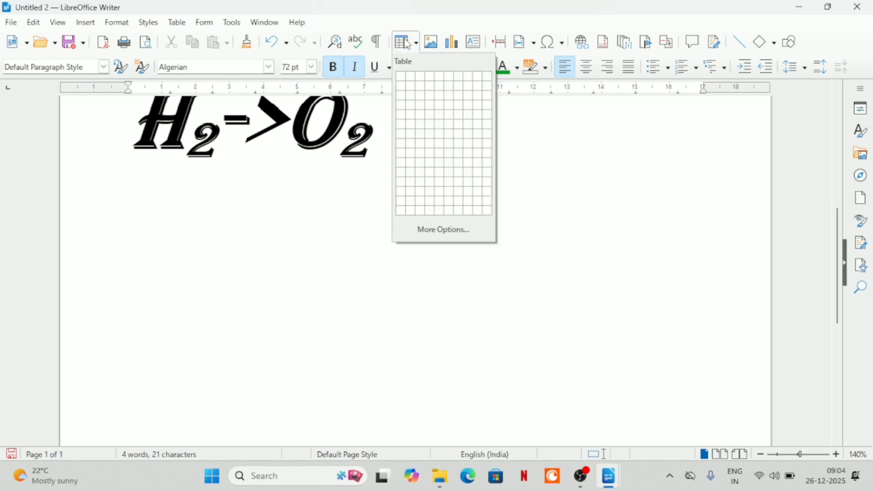
click(421, 88)
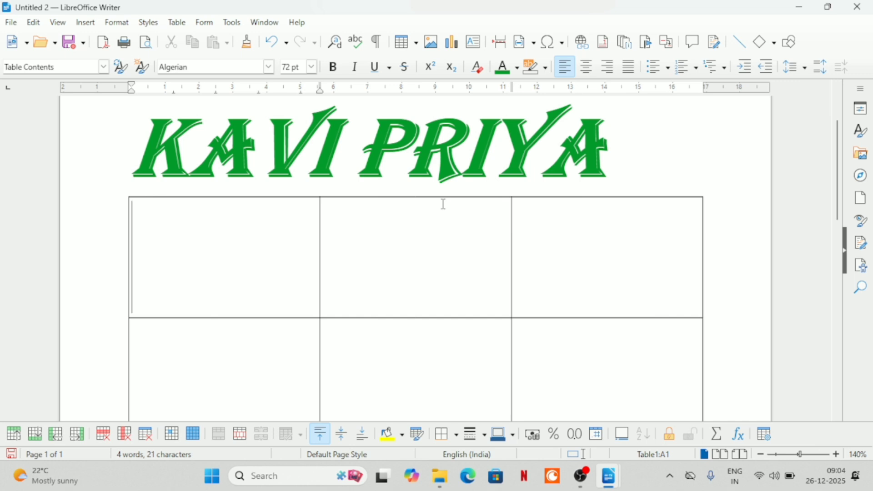
Enter FRUIT in the first cell of the table's top row and widen the first column
text(FRUI)
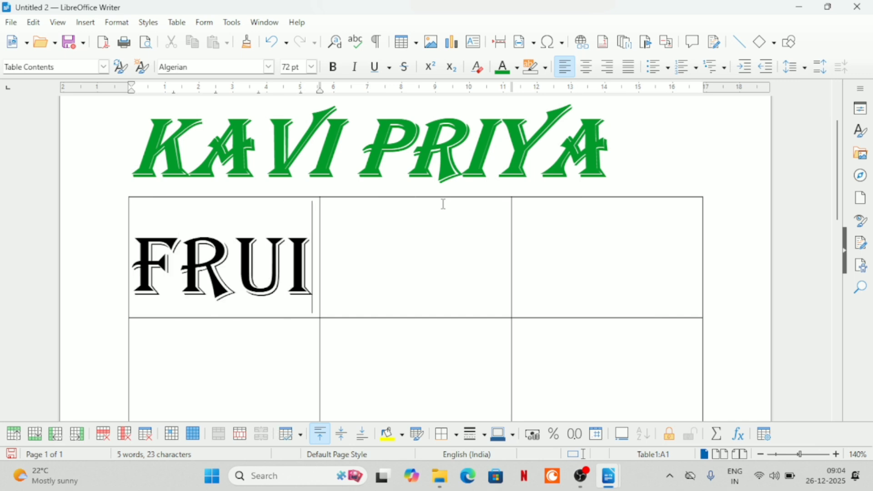
text(T)
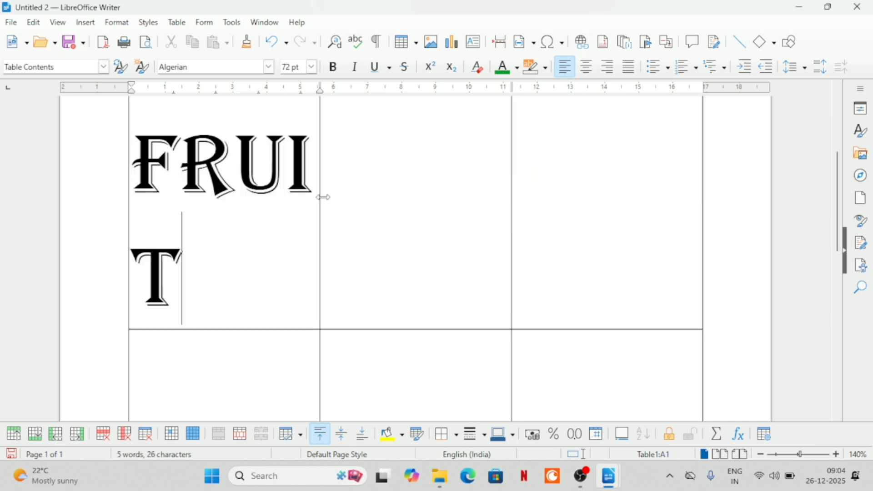
click(347, 197)
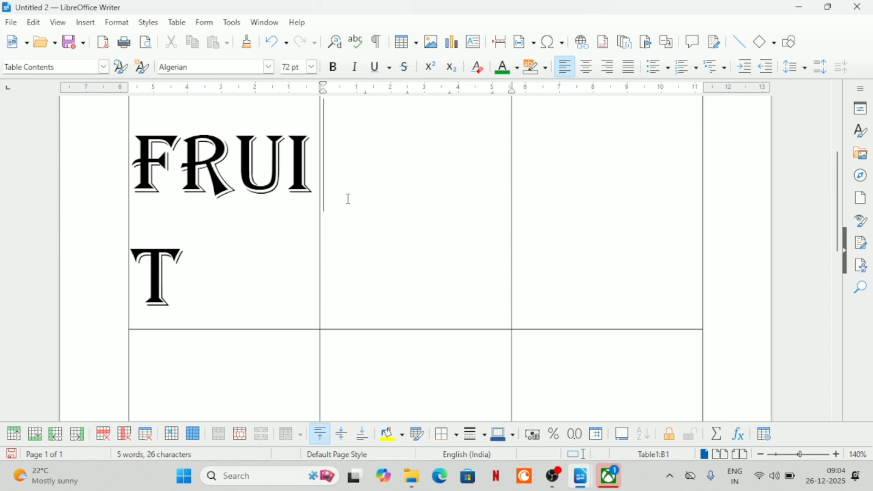
drag(322, 199, 362, 200)
Reduce the font size of FRUIT so the word fits on one line of its cell
click(171, 185)
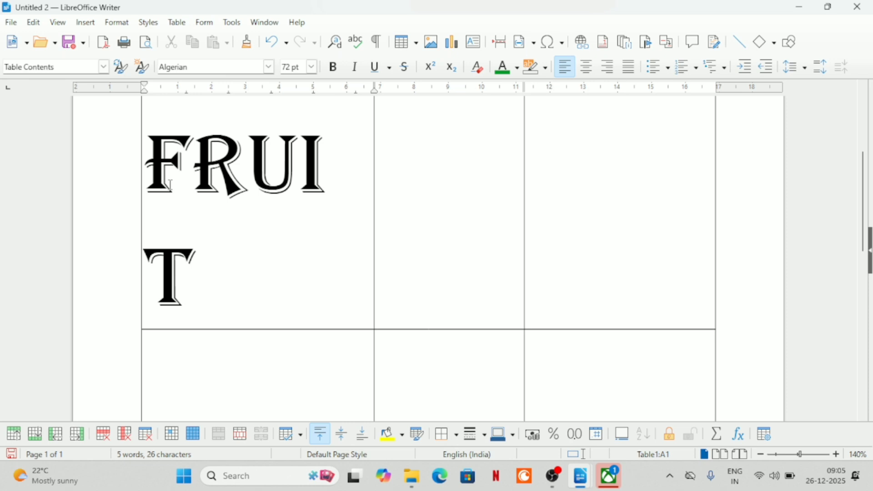
double_click(170, 186)
key(ctrl+bracketleft)
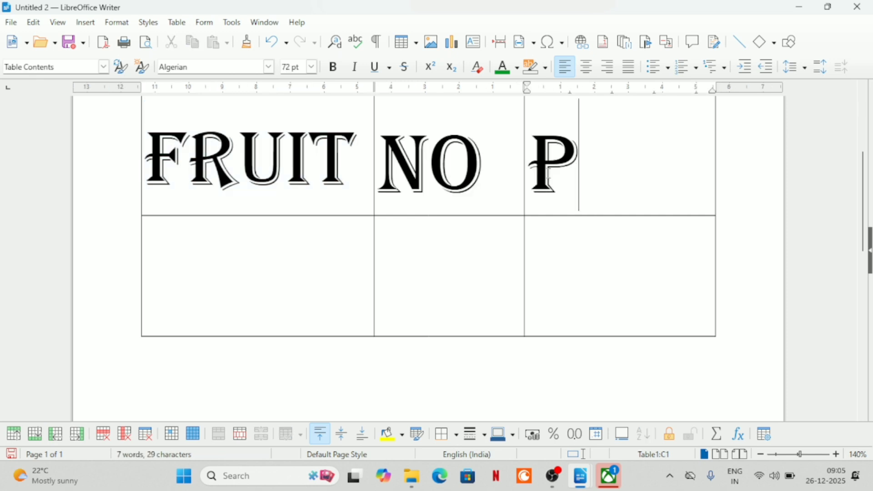
Enter the headings NO and PRICE in the remaining top-row cells and set the whole heading row to 40 pt
text(R)
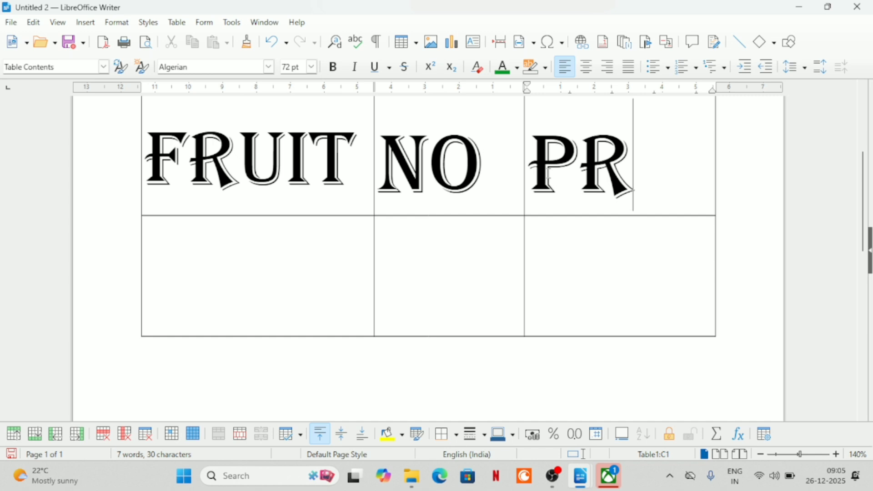
text(ICE)
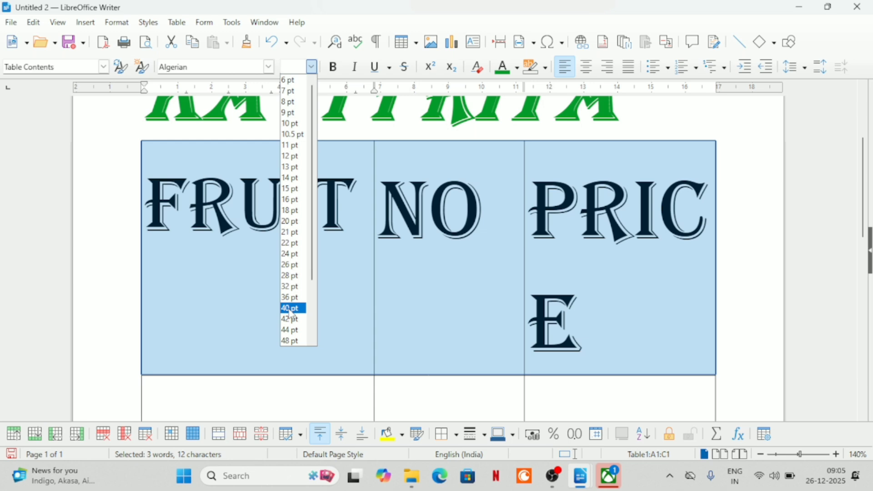
click(292, 309)
Enter APPLE at 40 pt in the cell below the FRUIT heading
click(237, 257)
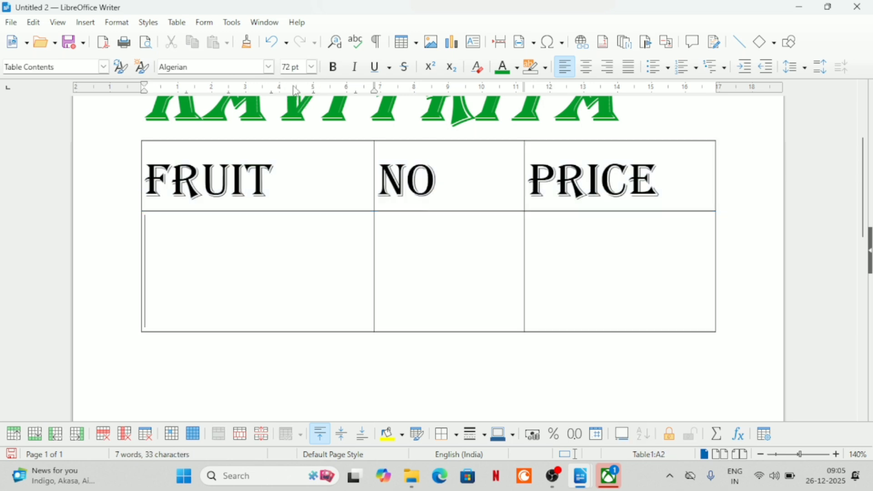
click(313, 69)
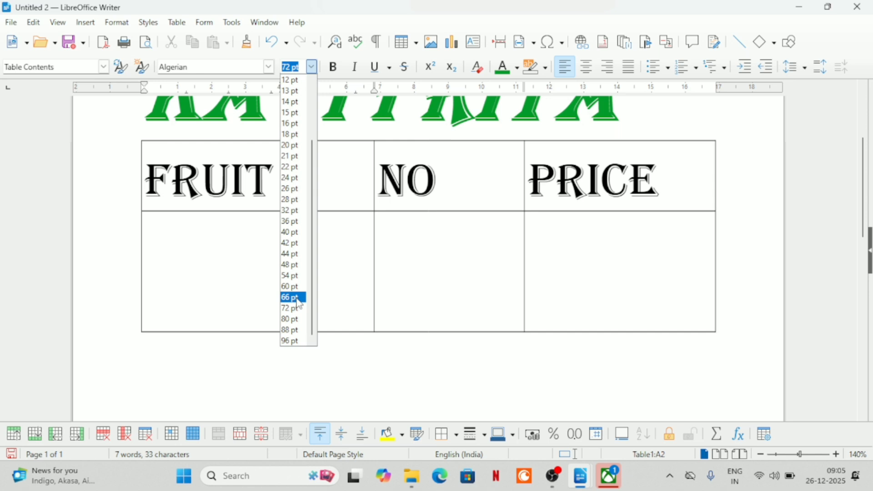
click(294, 234)
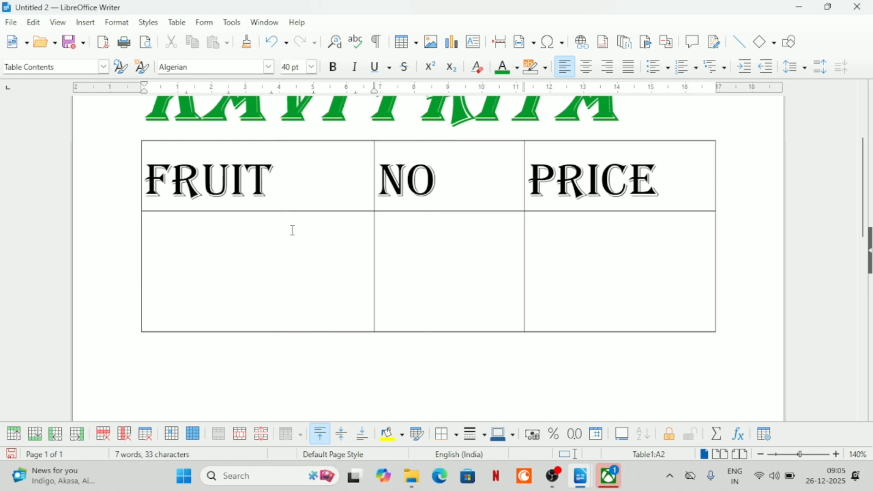
text(APPLE)
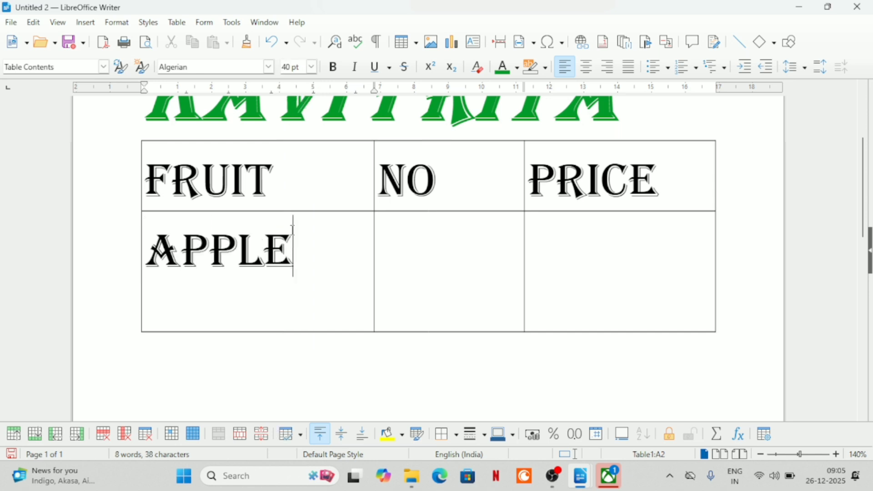
Enter 1KG in the cell below the NO heading and set that column's text to 40 pt
scroll(272, 223, up, 4)
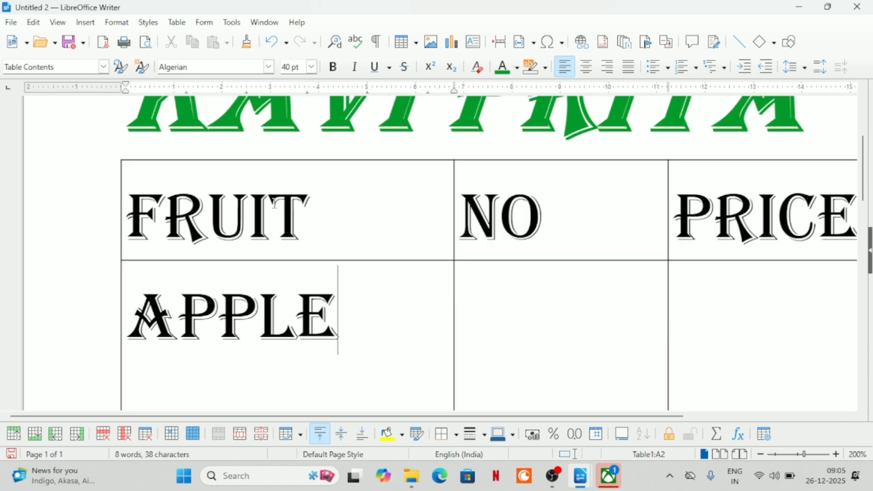
scroll(505, 316, down, 3)
click(505, 315)
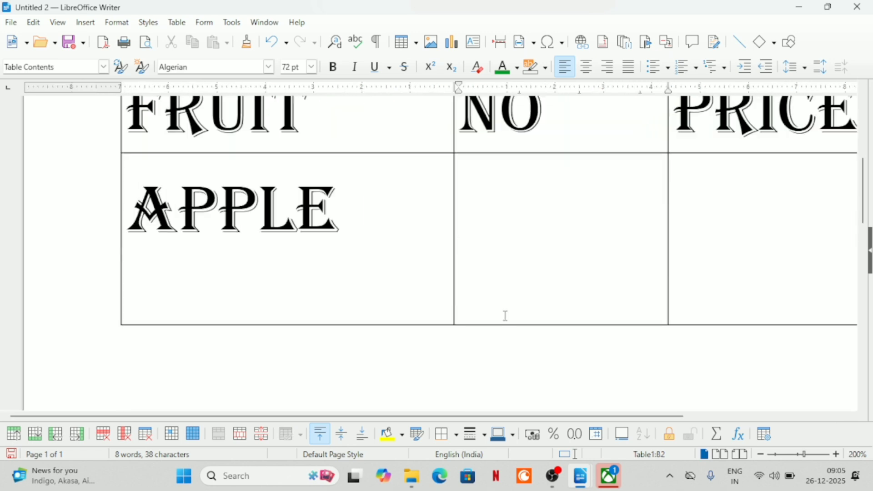
text(1KG)
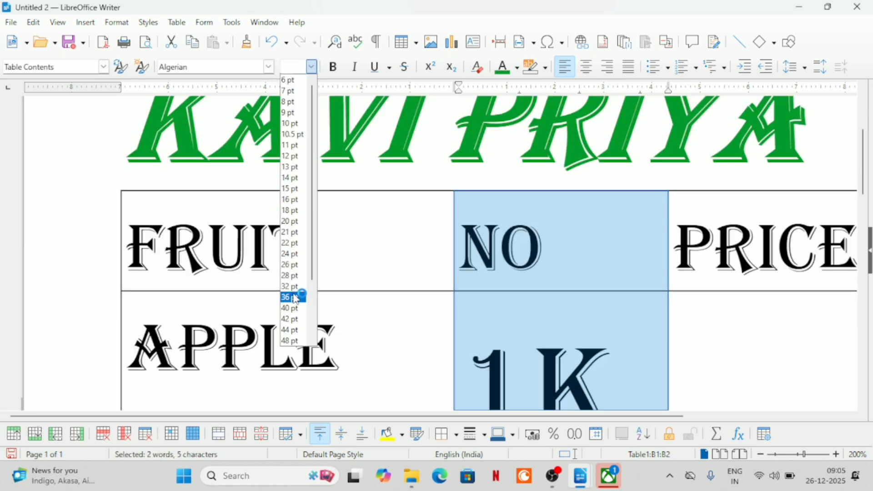
click(296, 306)
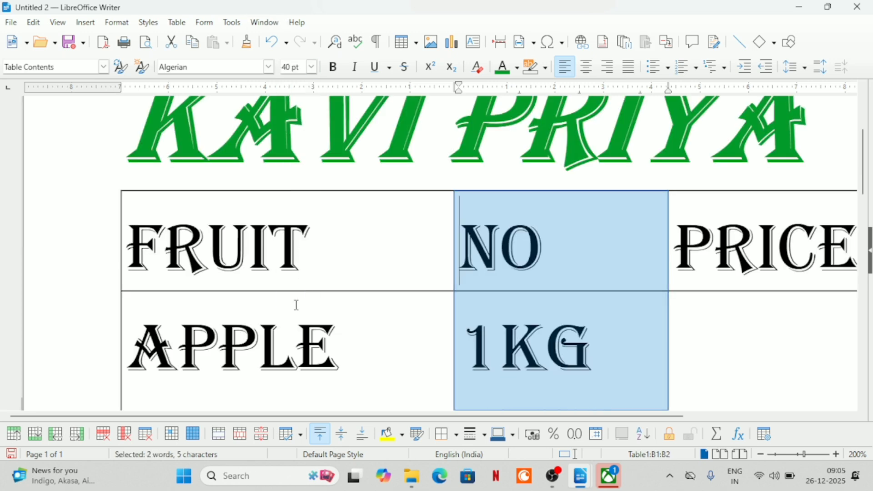
Enter 200/- at 40 pt in the cell below the PRICE heading
click(677, 319)
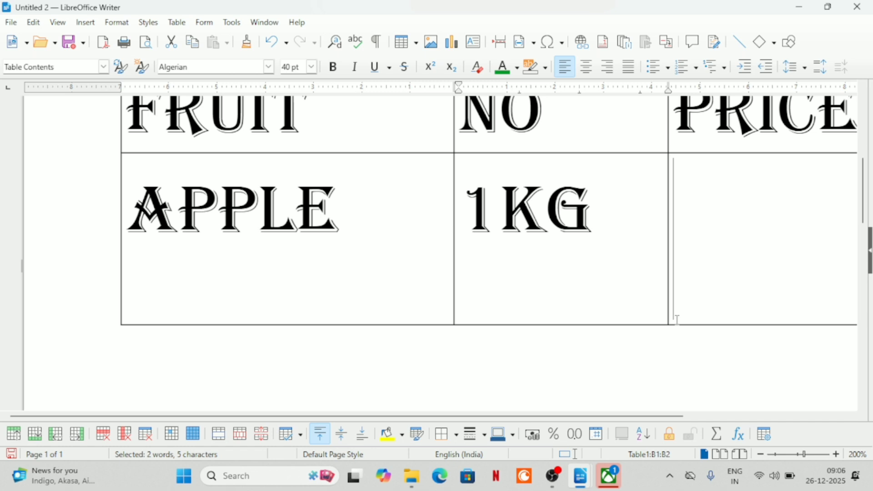
click(313, 69)
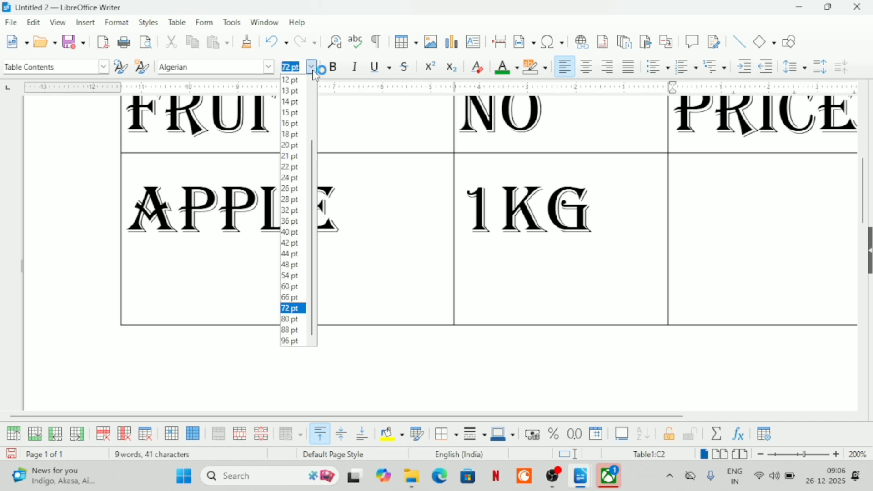
click(294, 233)
text(200)
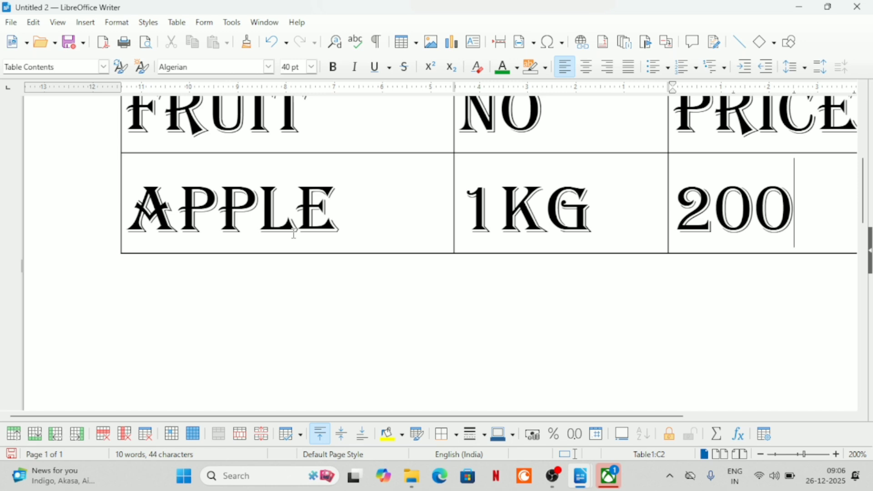
text(/-)
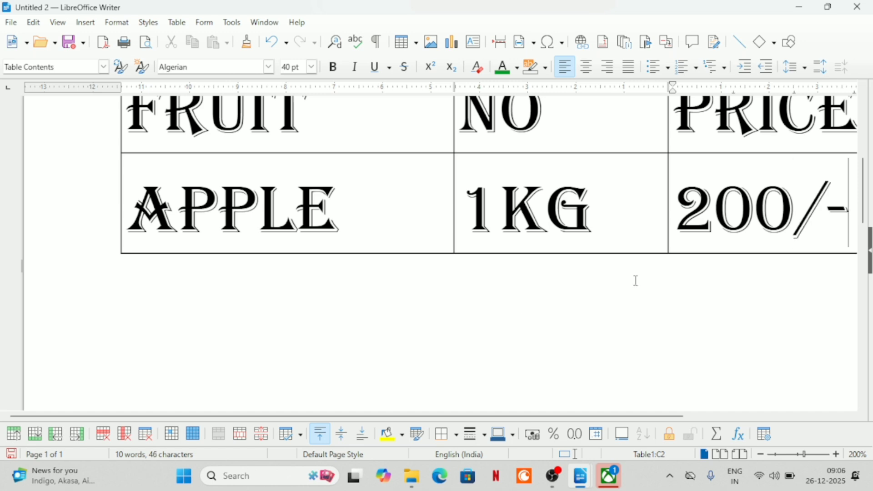
Color the word APPLE in the table red
drag(865, 189, 866, 172)
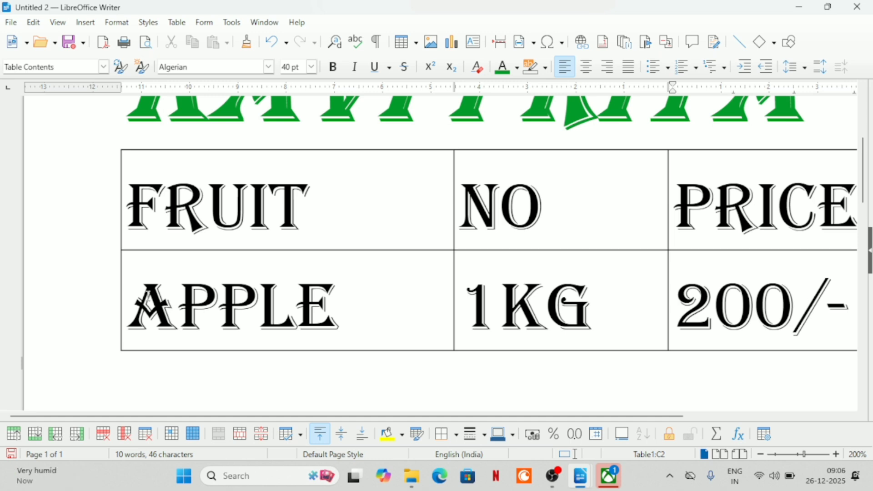
drag(137, 295, 340, 309)
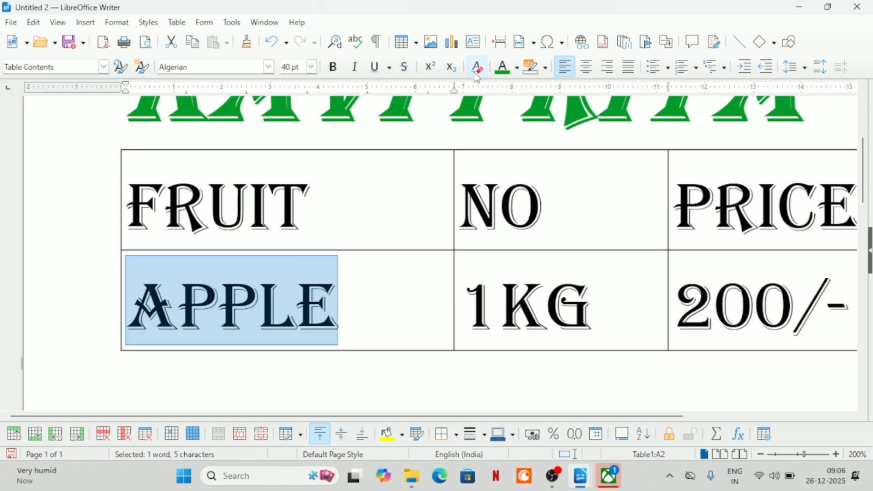
click(517, 67)
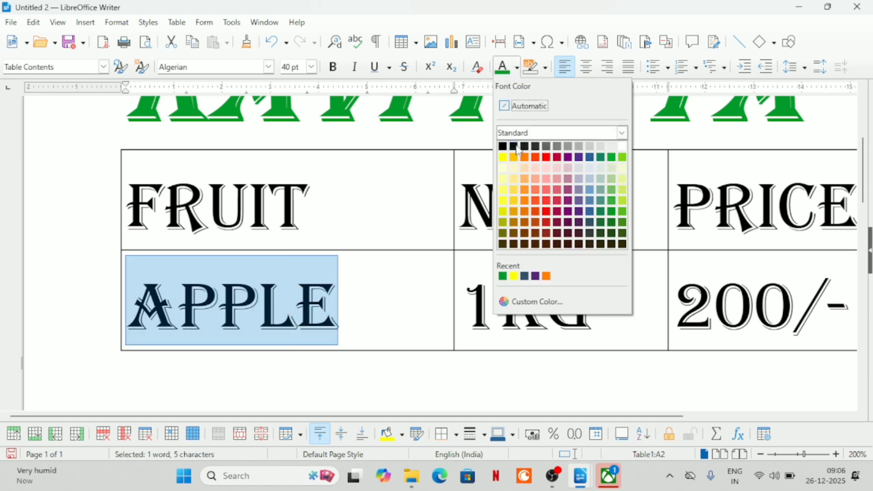
click(547, 159)
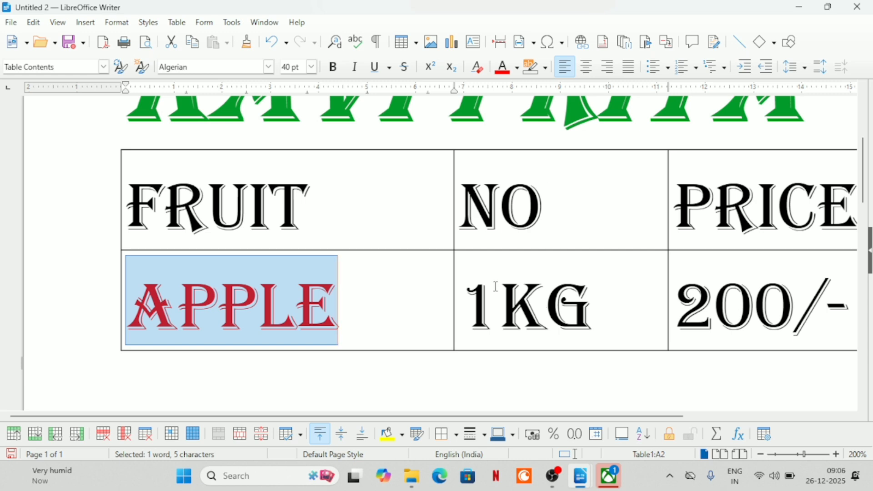
Try the fonts Arial Black and Bodoni MT Black on the word APPLE
click(269, 67)
click(212, 201)
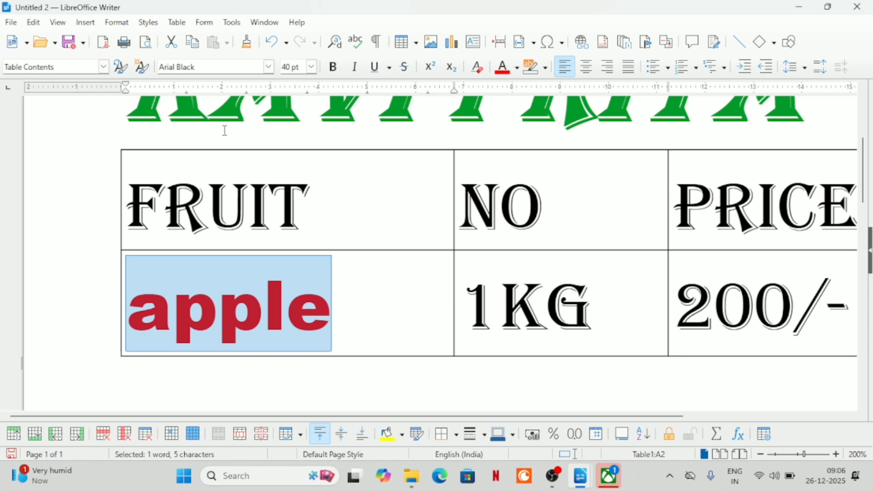
click(269, 67)
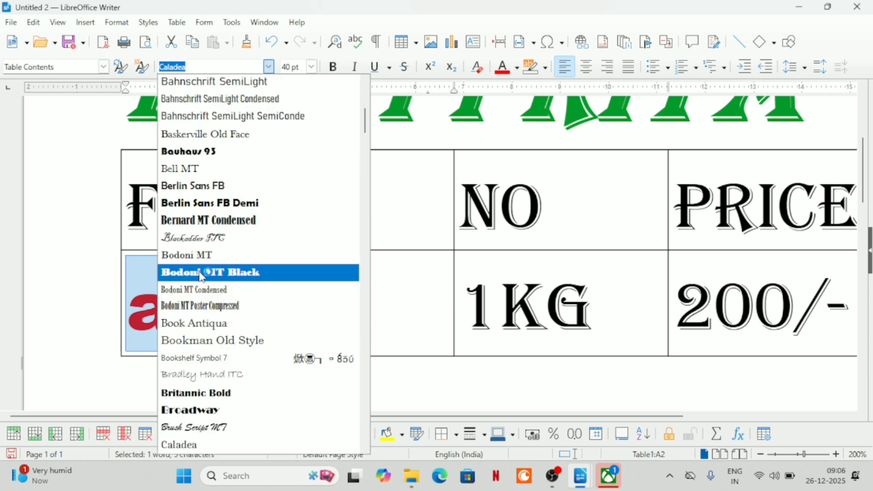
click(202, 273)
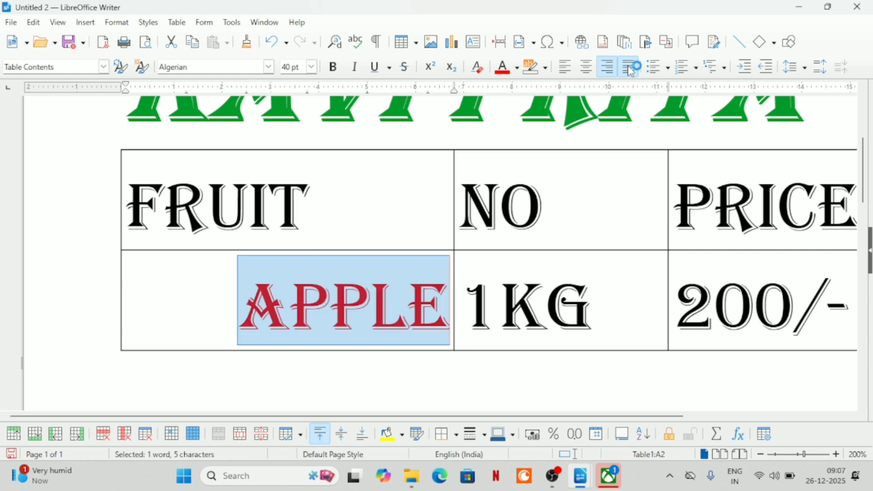
Justify the word APPLE and try a numbered list on it, widening the FRUIT column so the word fits on one line
click(630, 68)
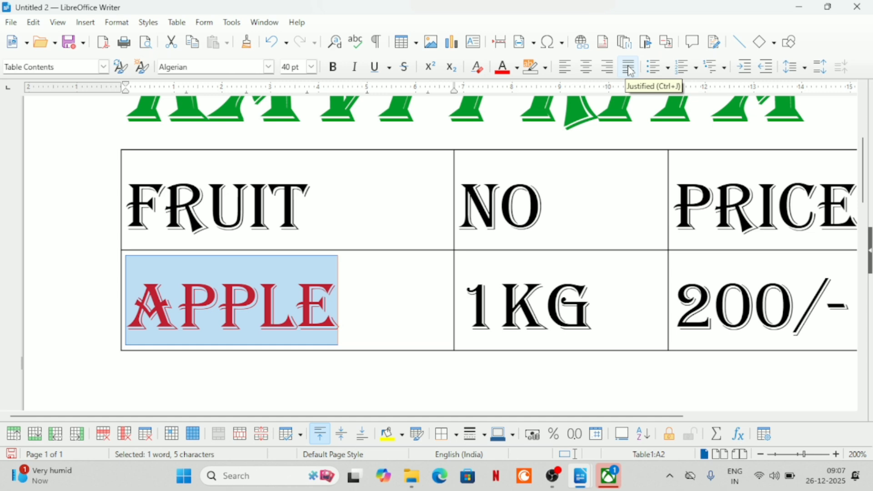
click(682, 68)
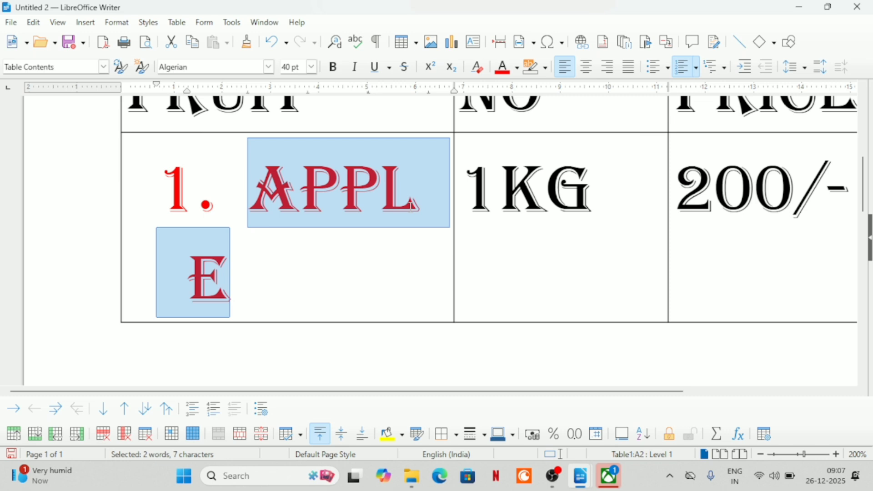
drag(121, 175, 89, 161)
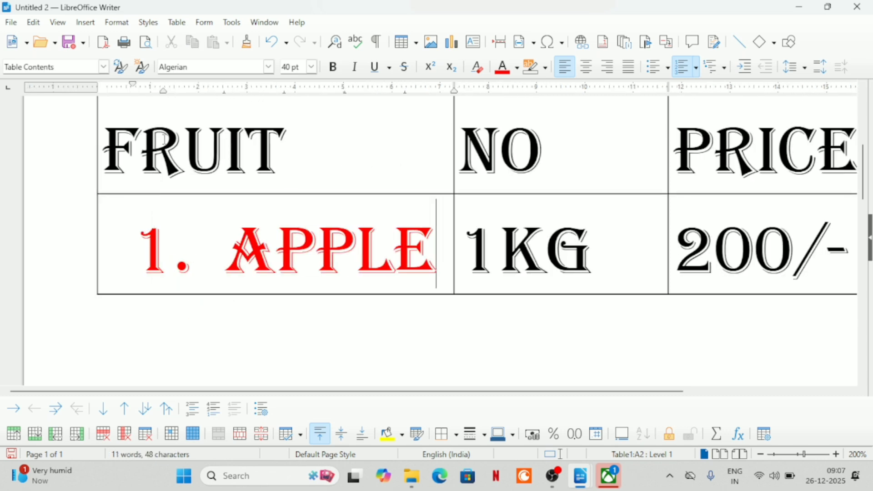
click(685, 67)
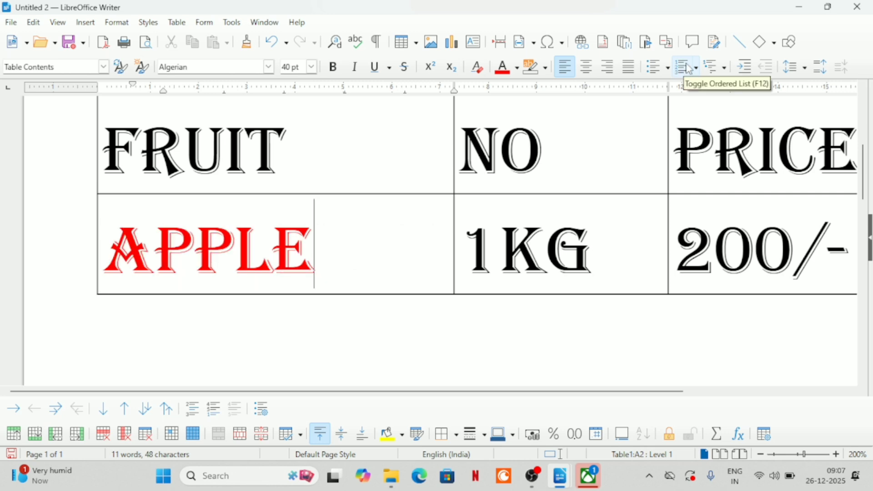
Apply a bulleted list to the word APPLE and look over the bullet styles in the library
click(656, 68)
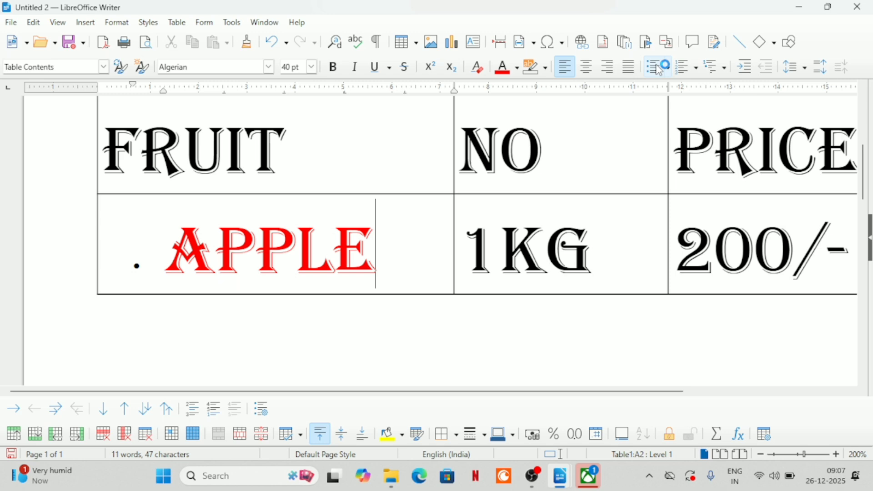
click(668, 68)
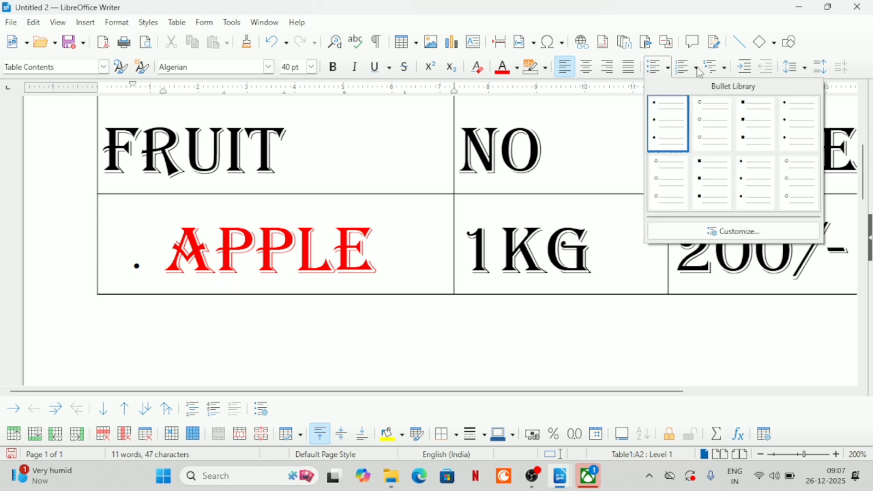
click(454, 47)
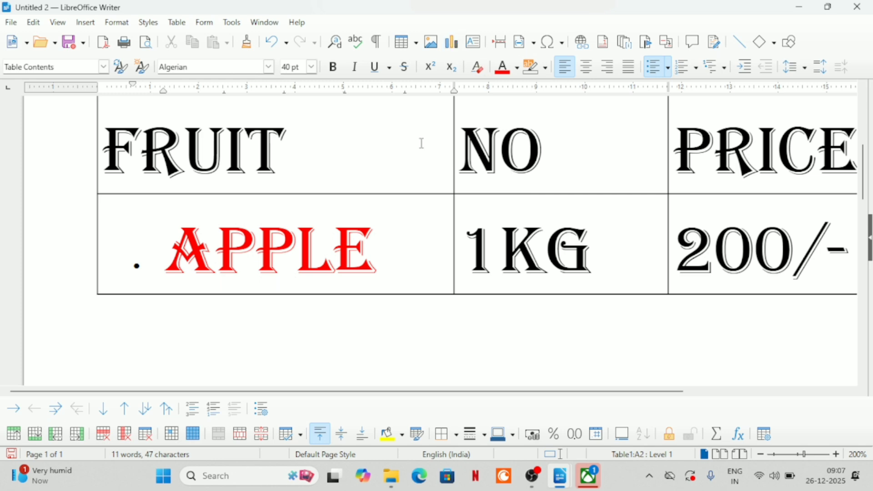
Insert a table with 2 columns and 2 rows, without a style, over the FRUIT and NO heading cells
scroll(421, 144, up, 1)
drag(461, 255, 414, 259)
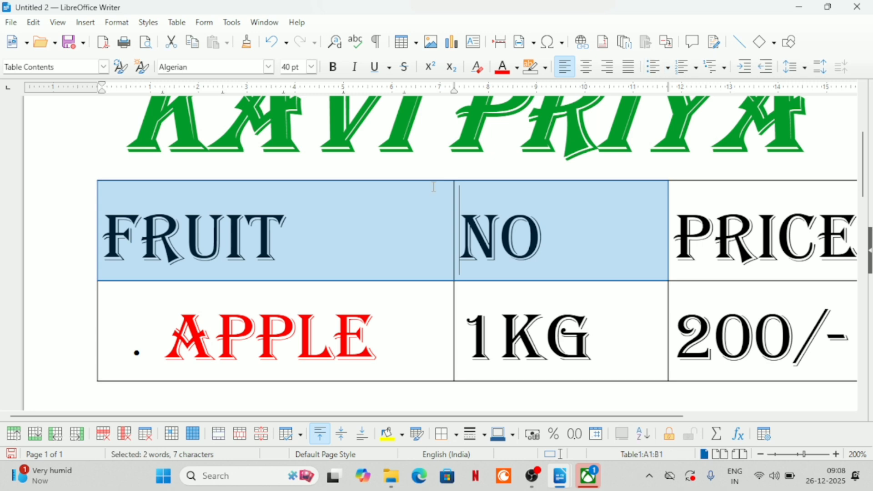
click(416, 44)
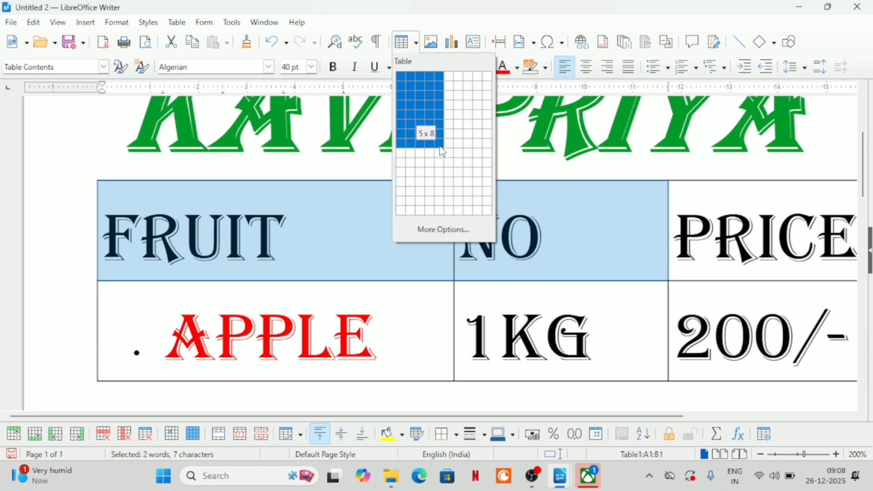
click(455, 234)
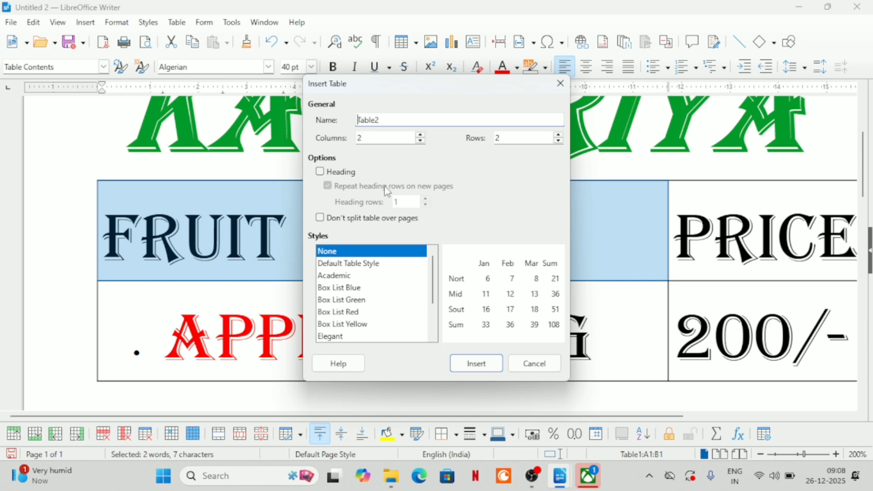
click(469, 372)
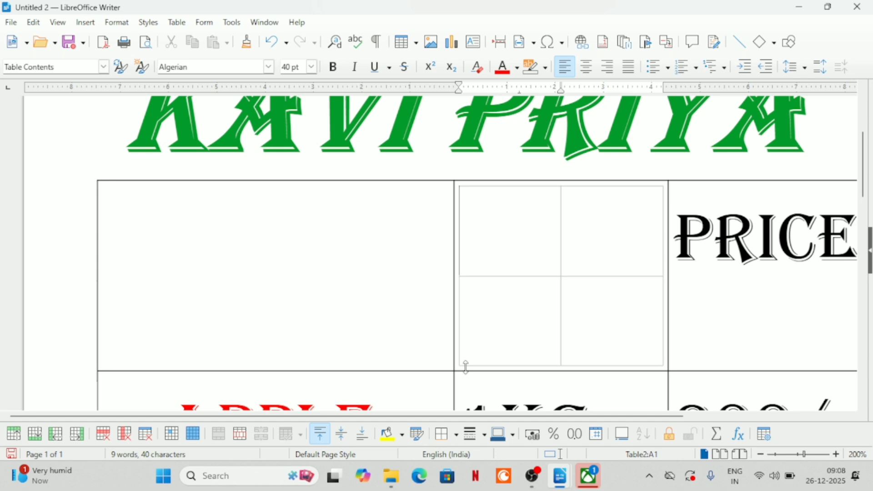
ctrl+scroll(466, 366, up, 1)
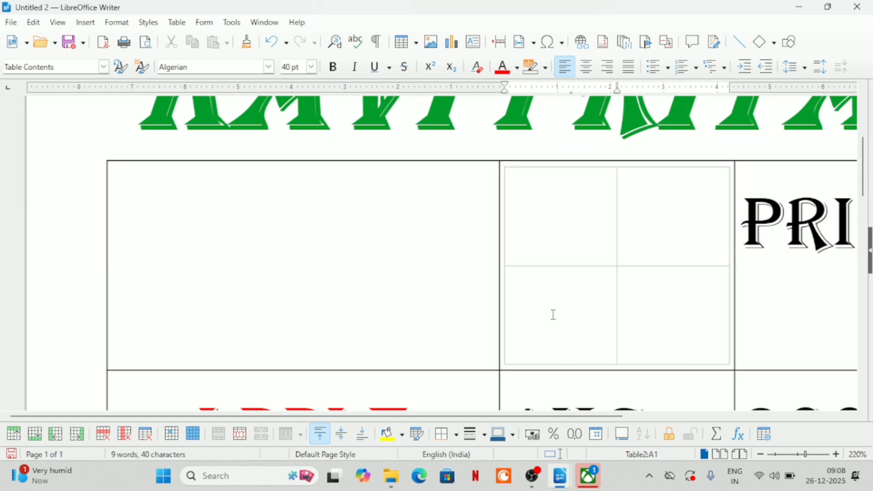
Delete the fruit column and heading row from the table, and insert an empty column after the 1KG cell
click(125, 434)
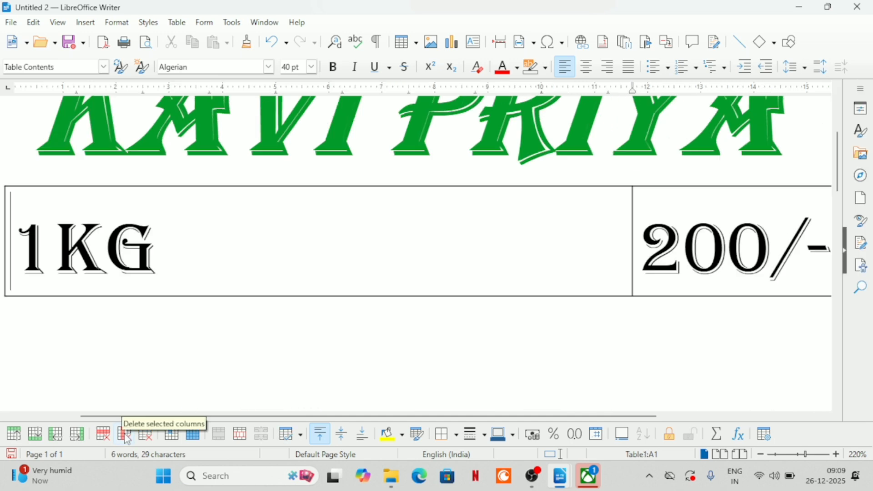
click(77, 435)
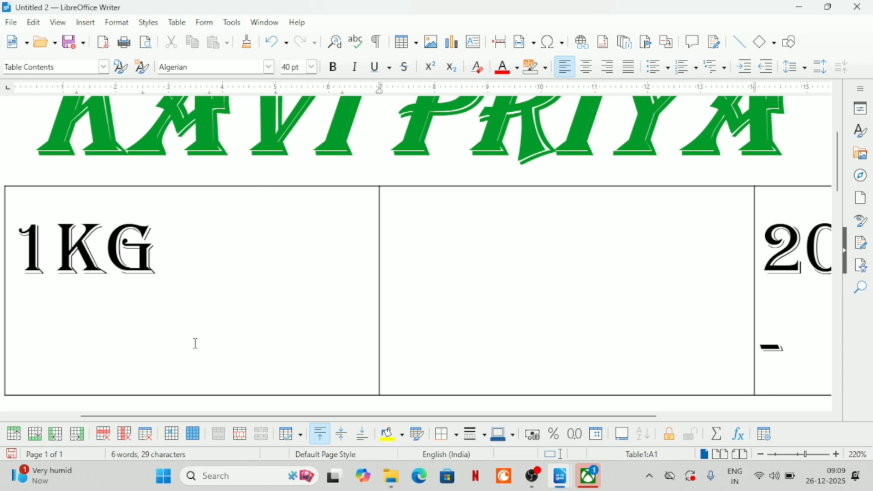
Delete the entire fruit table and insert a new table with 2 columns and 2 rows below the subscript formula line
click(3, 187)
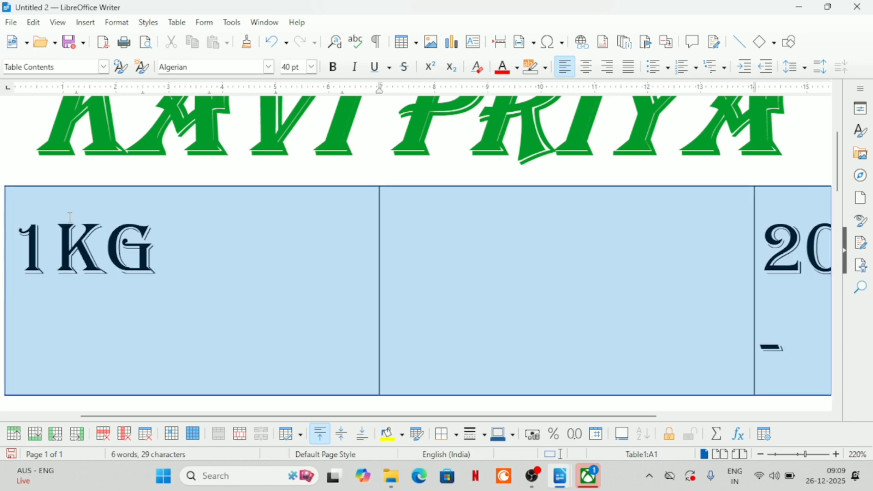
key(Delete)
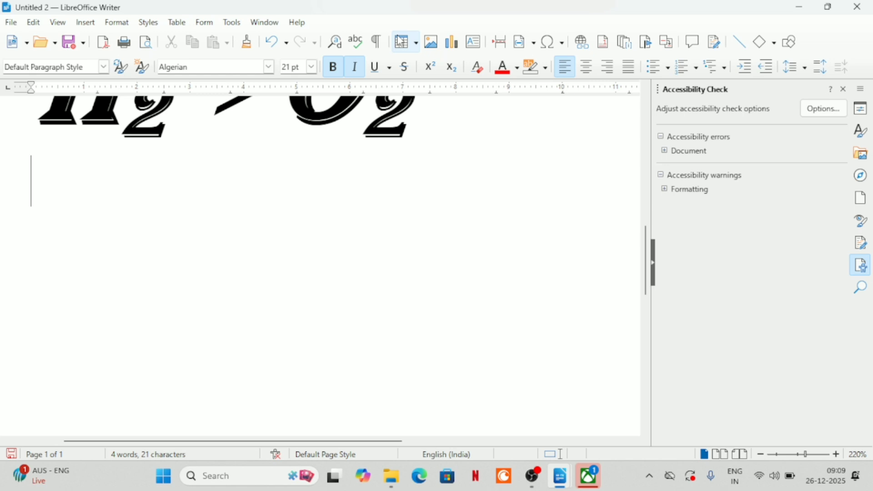
click(406, 42)
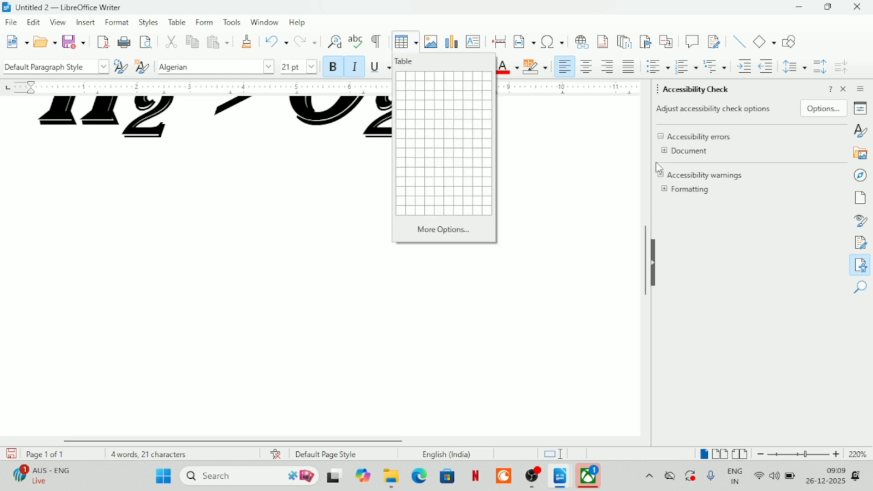
click(417, 88)
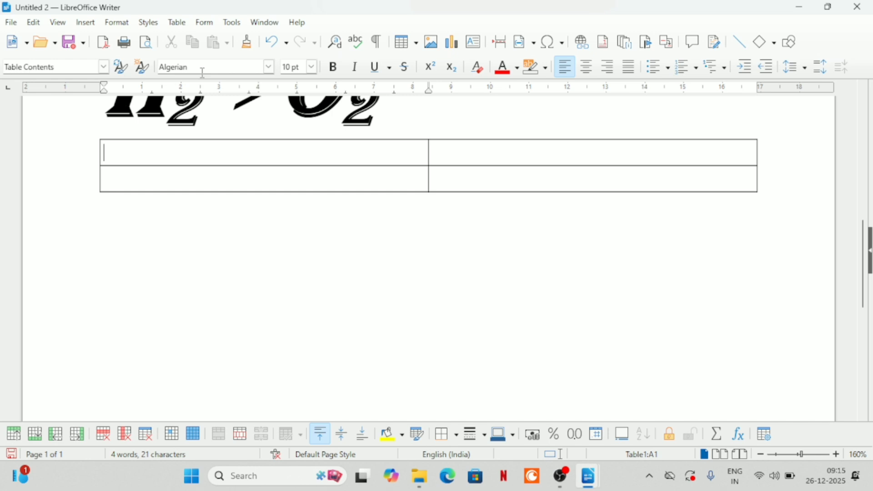
Enter the headings NAME and AGE in the first row of the new table
text(NAME)
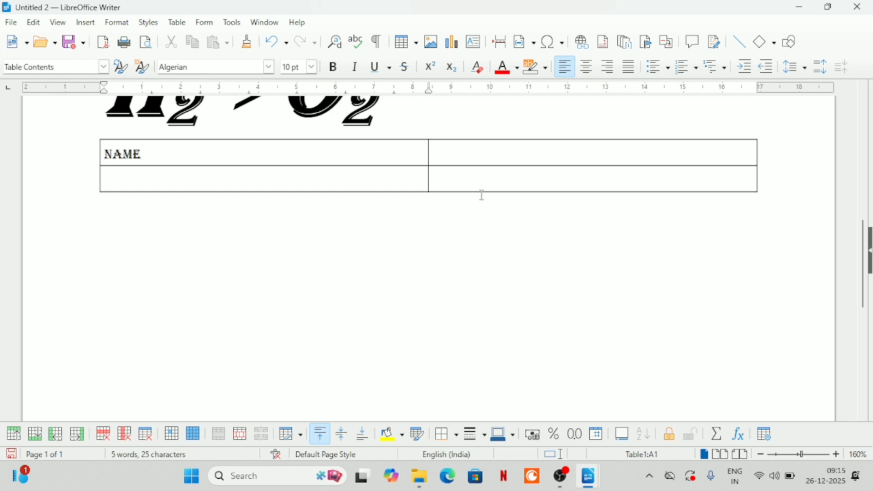
click(469, 145)
text(AGE)
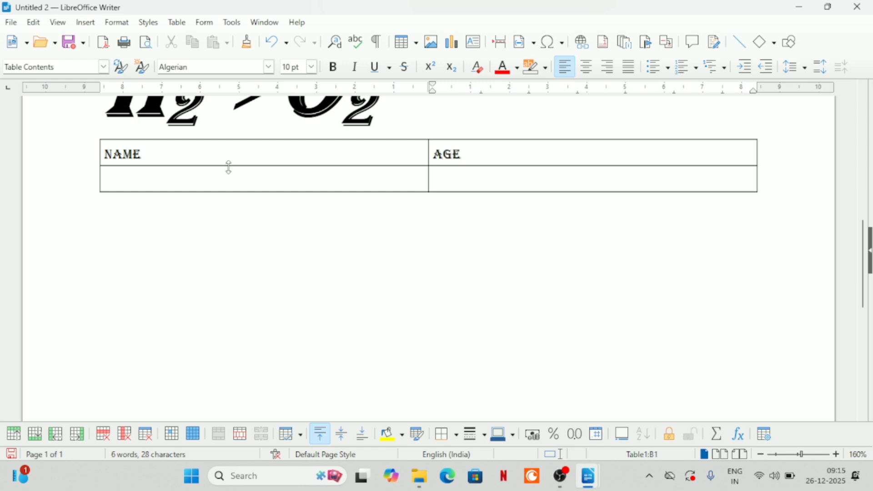
Fill the second row with a person's first name under NAME and 33 under AGE
scroll(229, 167, down, 3)
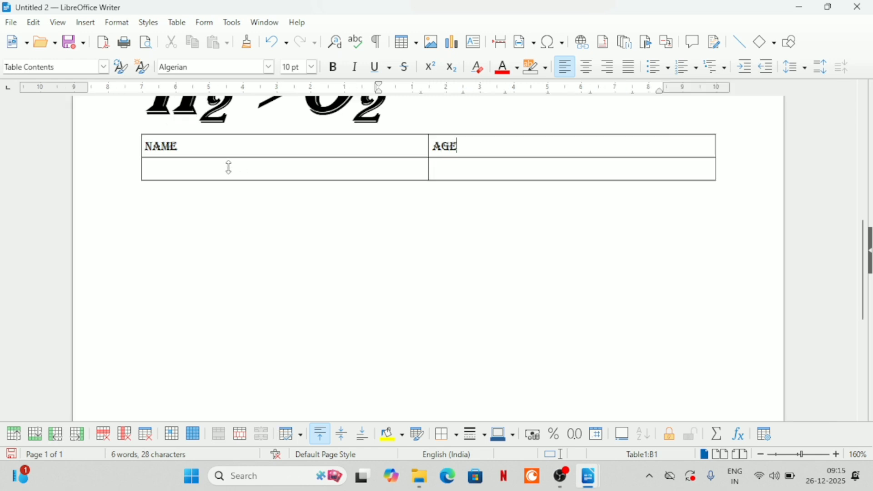
click(244, 167)
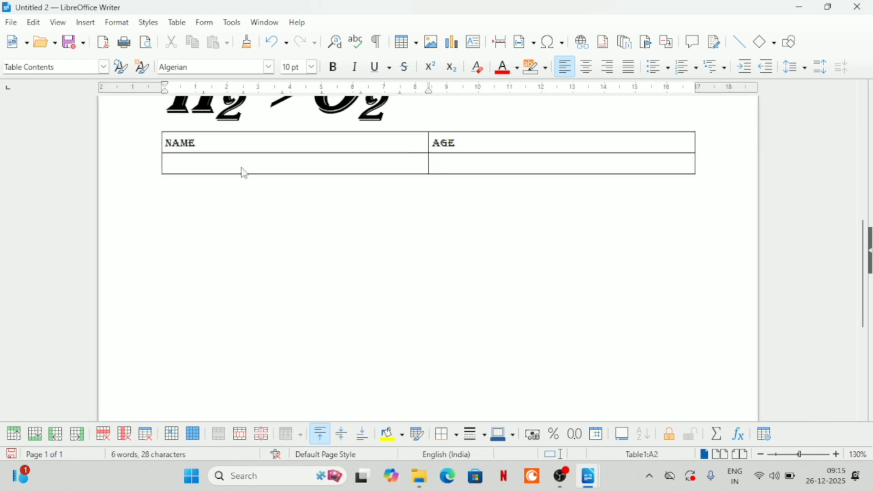
text(SIVA)
click(458, 157)
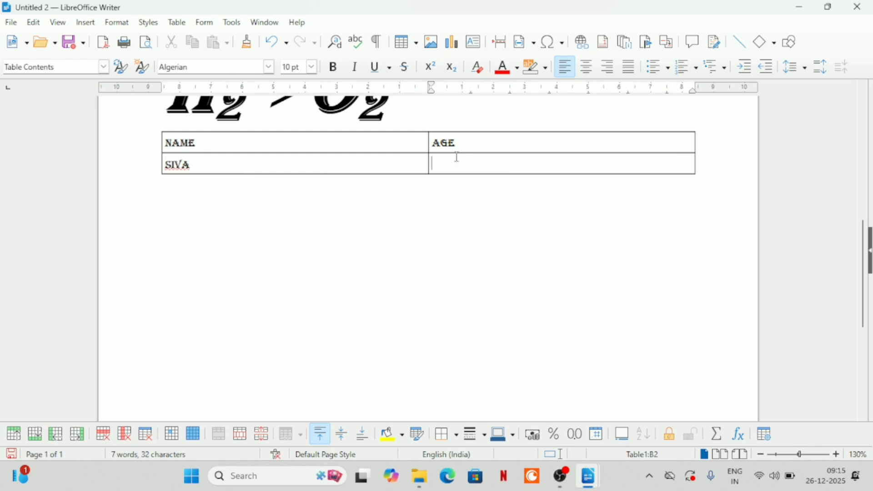
text(33)
Color the person's name in the cell below NAME red
click(166, 163)
drag(166, 163, 209, 169)
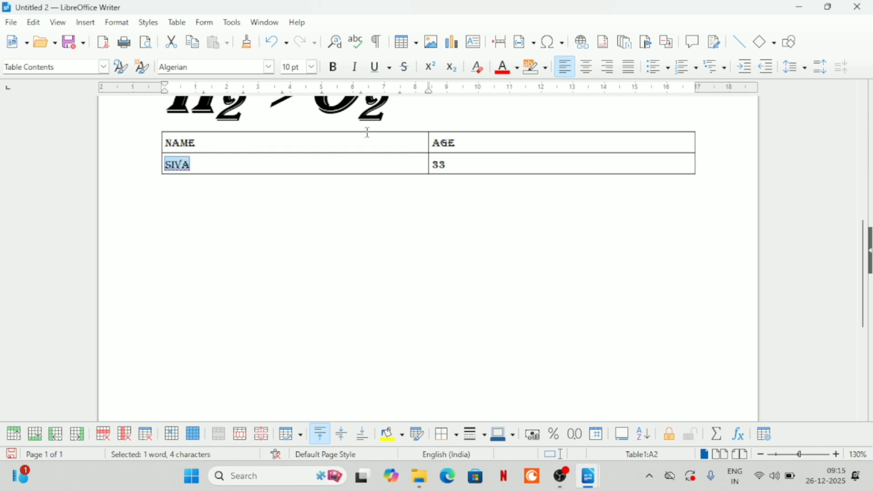
click(502, 68)
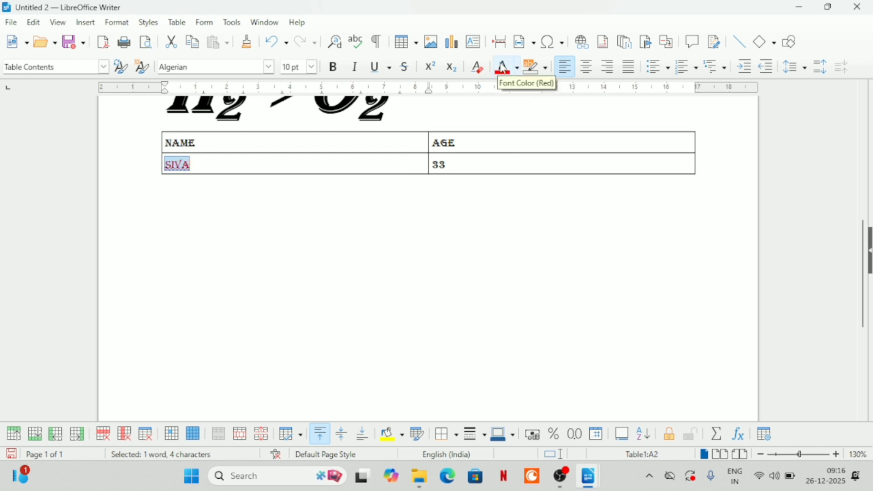
Try center and right alignment on the red name, and leave it justified
click(588, 67)
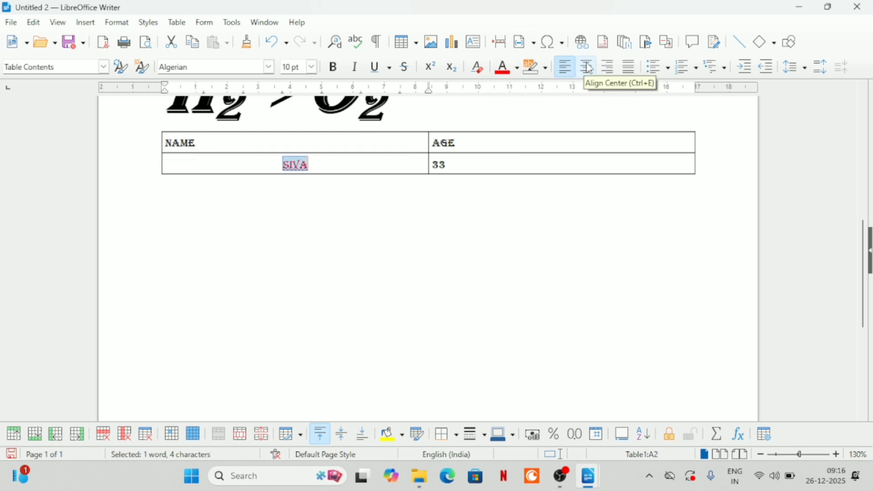
click(609, 68)
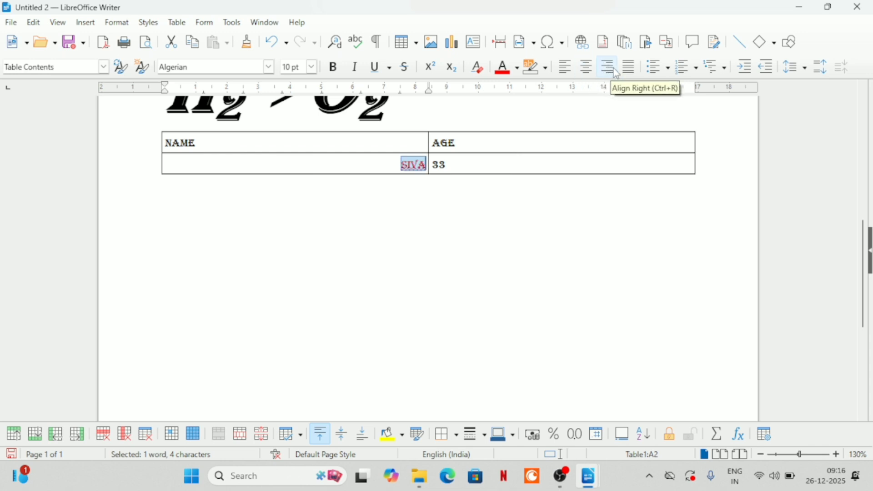
click(633, 72)
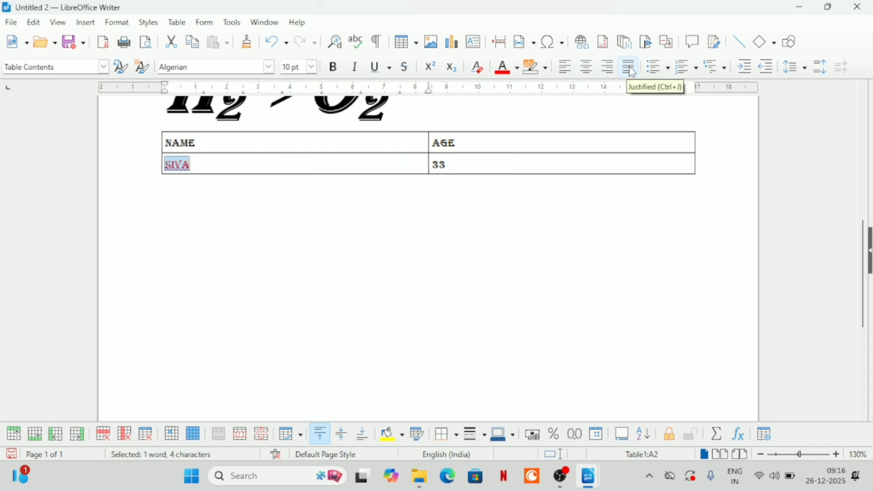
Try bulleted and numbered lists on the red name, and apply the outline format that starts with an arrowhead bullet
click(658, 76)
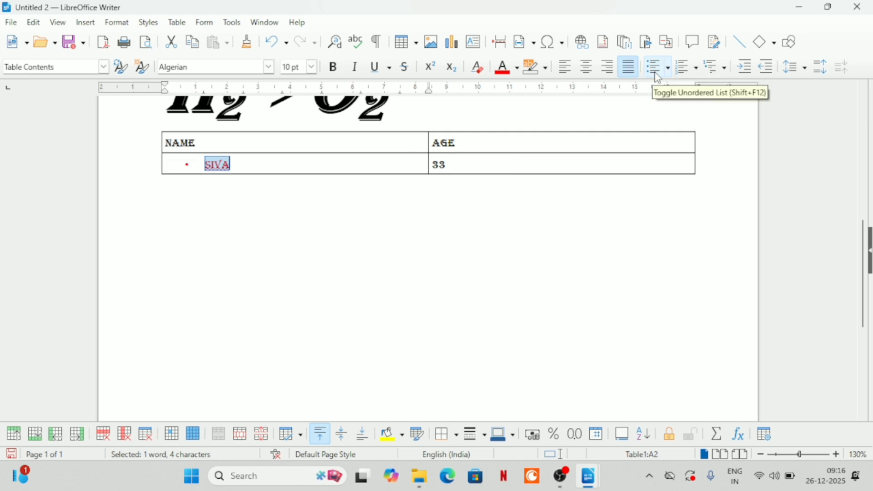
click(685, 68)
click(709, 69)
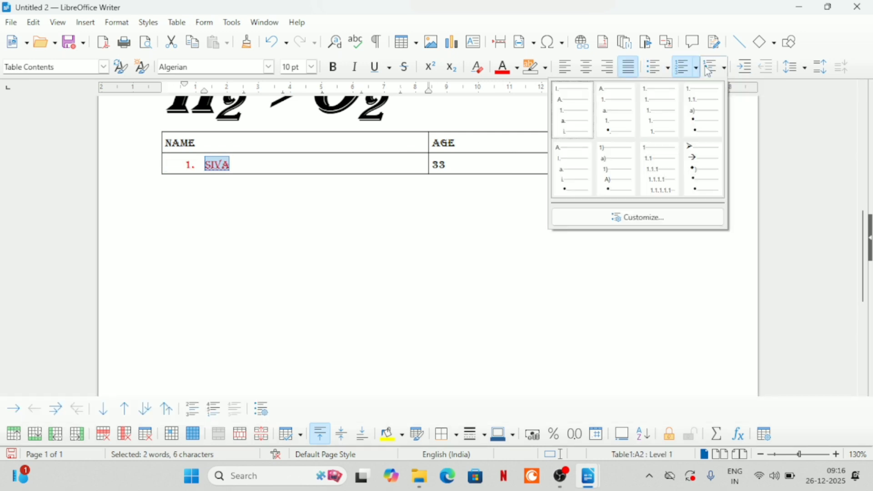
click(699, 175)
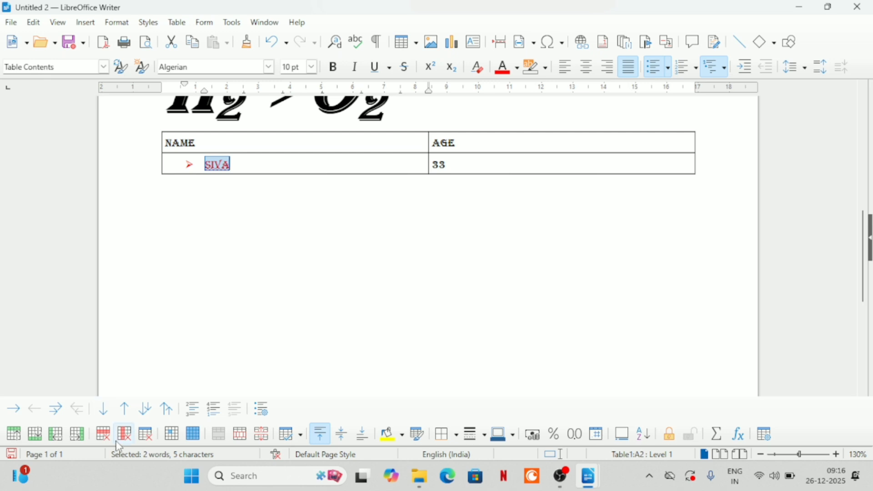
Insert a column after and a column before the name's column, plus a row below and a row above its row
click(79, 435)
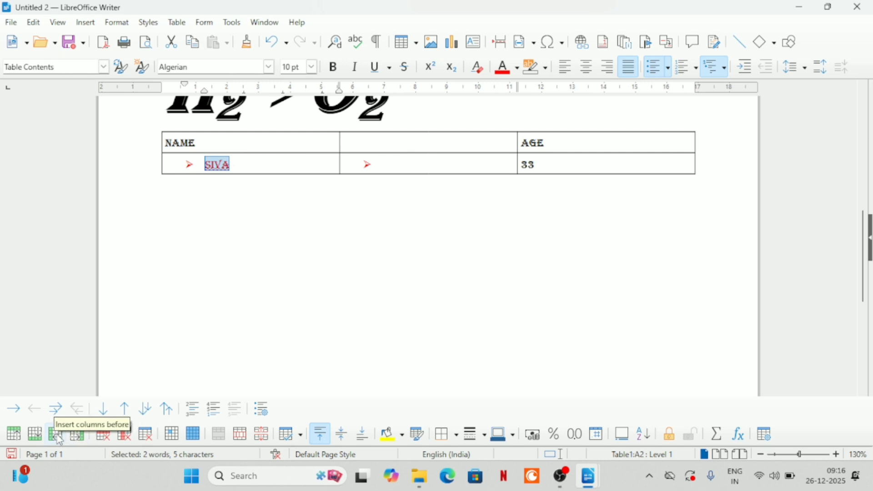
click(56, 435)
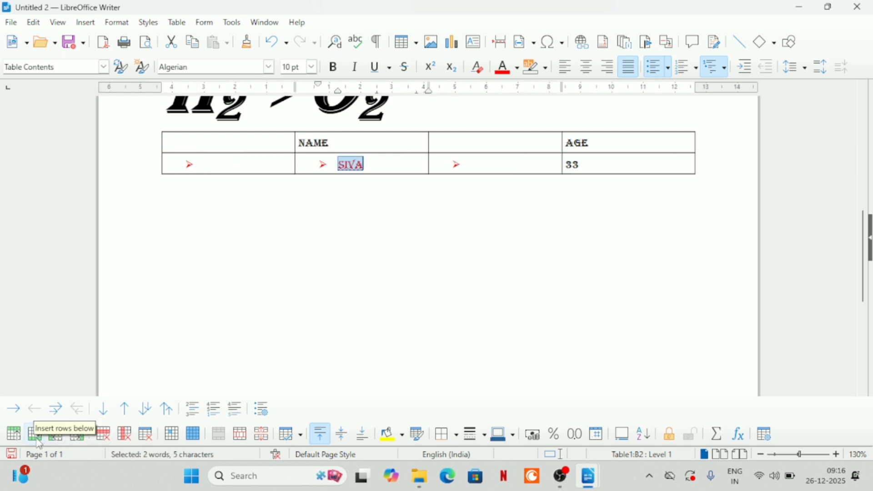
click(37, 439)
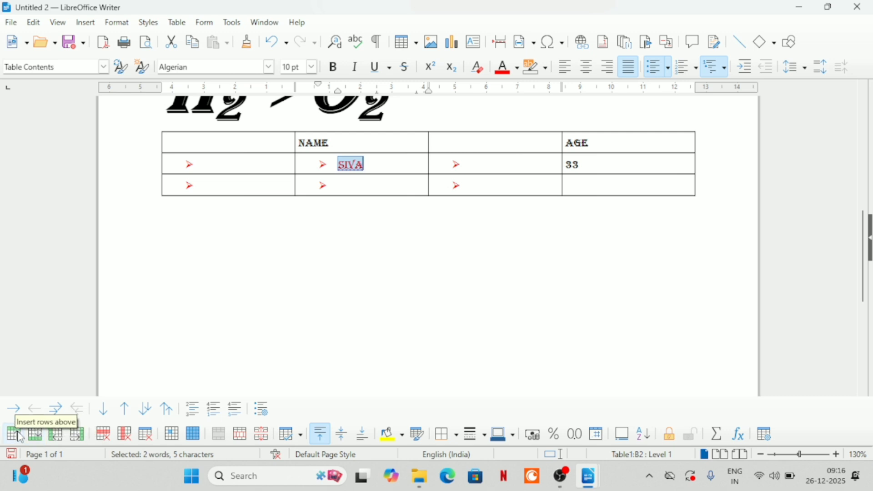
click(19, 436)
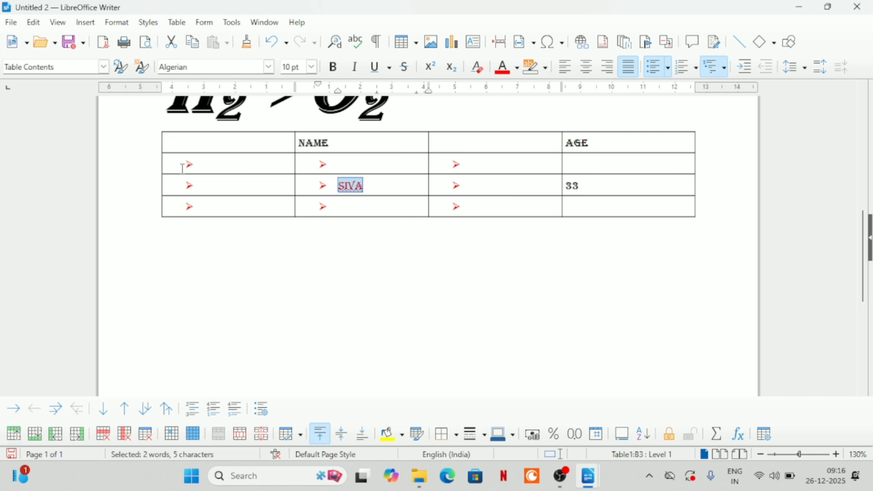
Remove the arrowhead bullets and the outline list format from the cells below the header row in the first three columns
drag(183, 168, 563, 212)
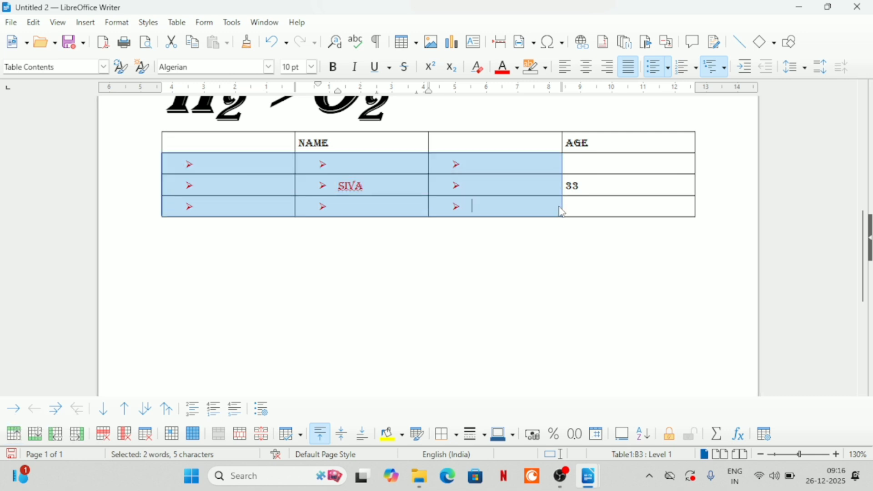
scroll(703, 76, down, 1)
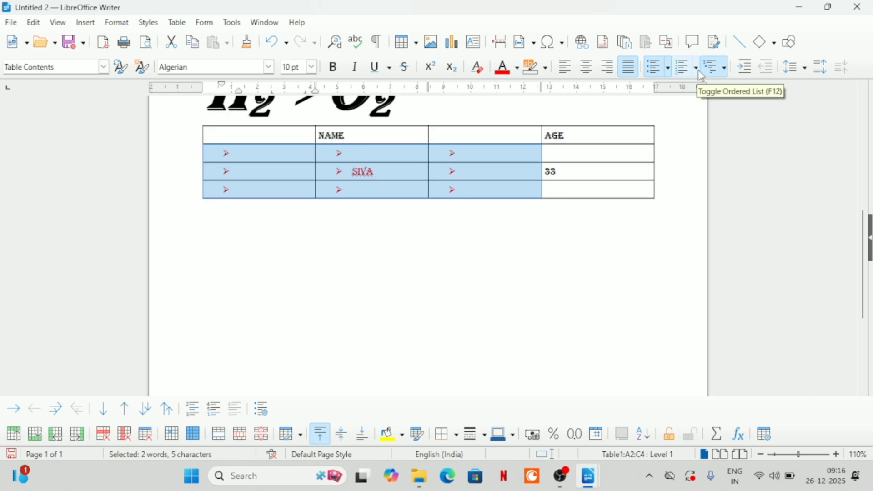
click(658, 73)
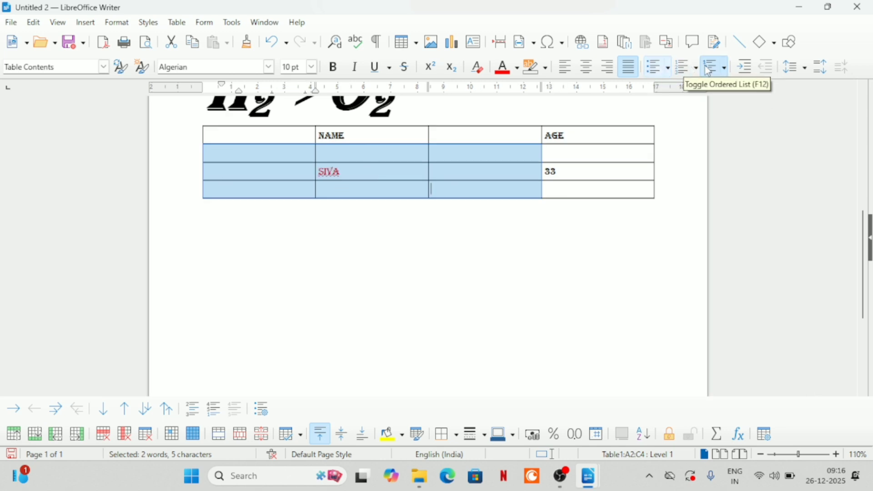
click(718, 67)
click(435, 337)
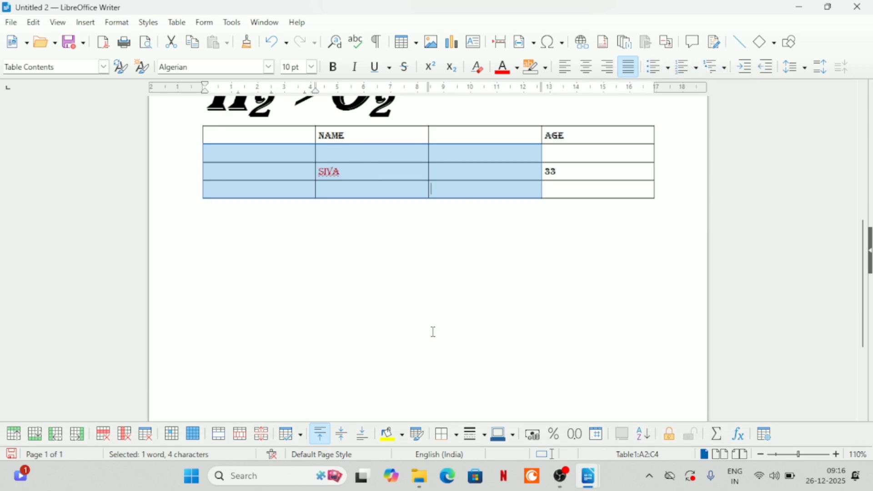
click(473, 296)
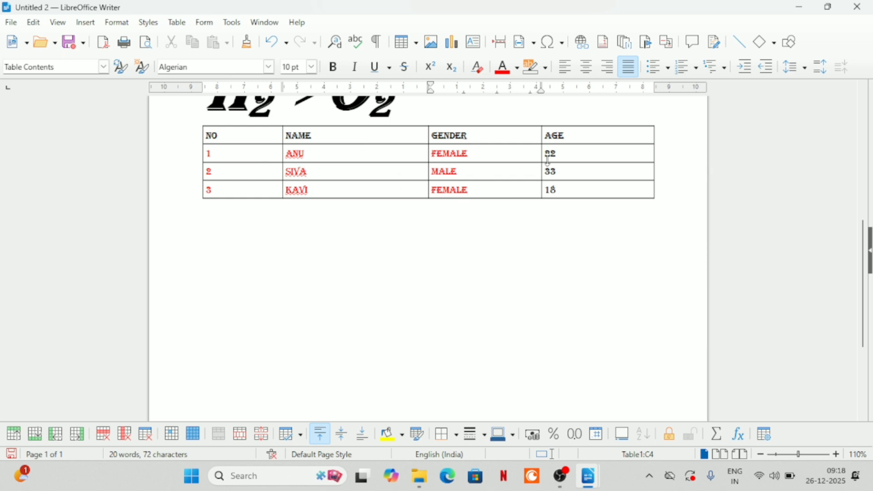
Color the three values in the cells below AGE green
drag(548, 153, 564, 206)
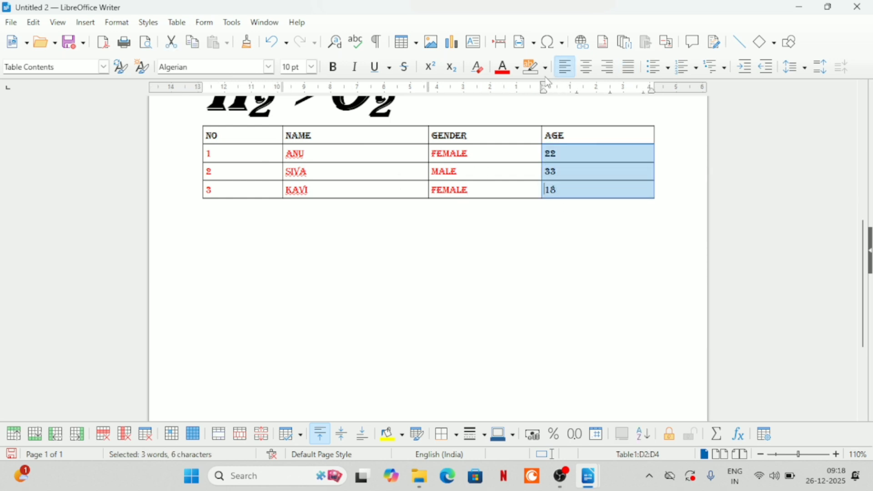
click(517, 68)
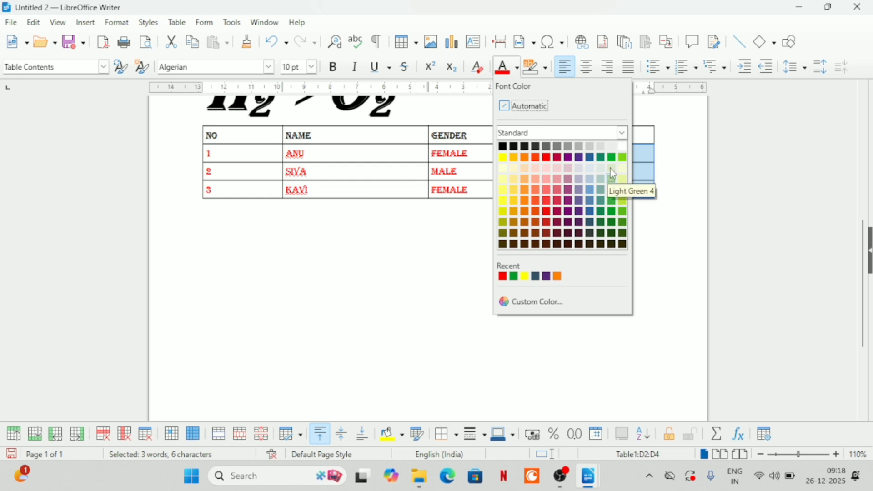
click(612, 157)
click(572, 234)
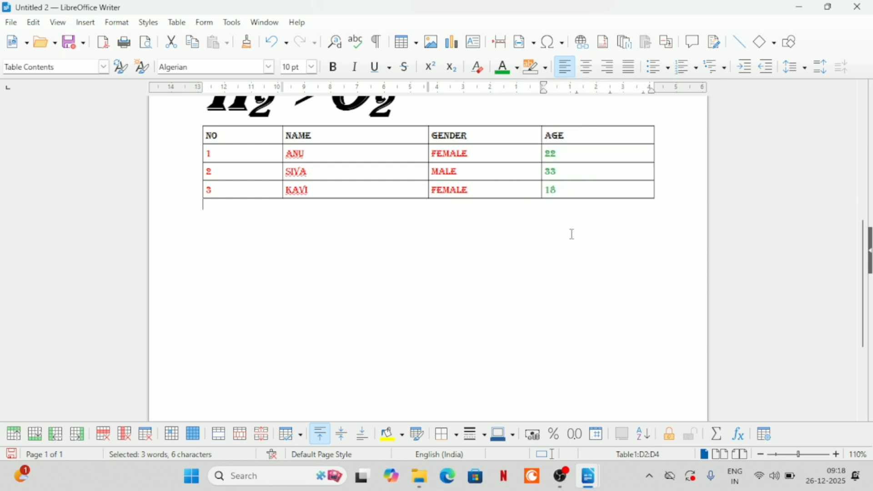